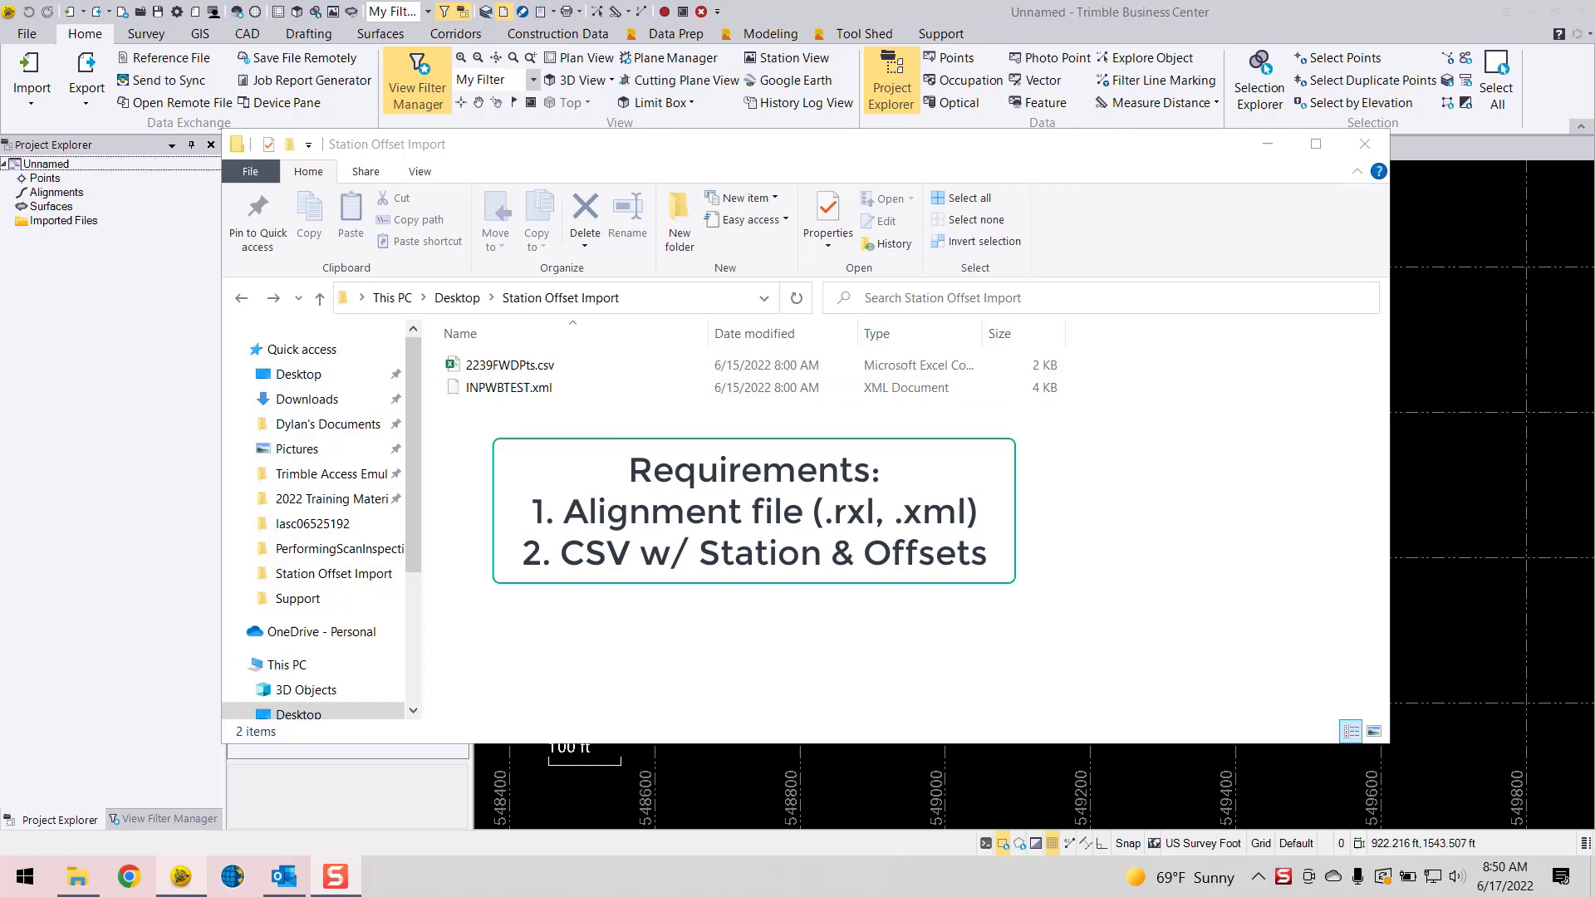
# Open the 2239FWDPts.csv file from the Station Offset Import folder in Notepad
pyautogui.rightClick(533, 374)
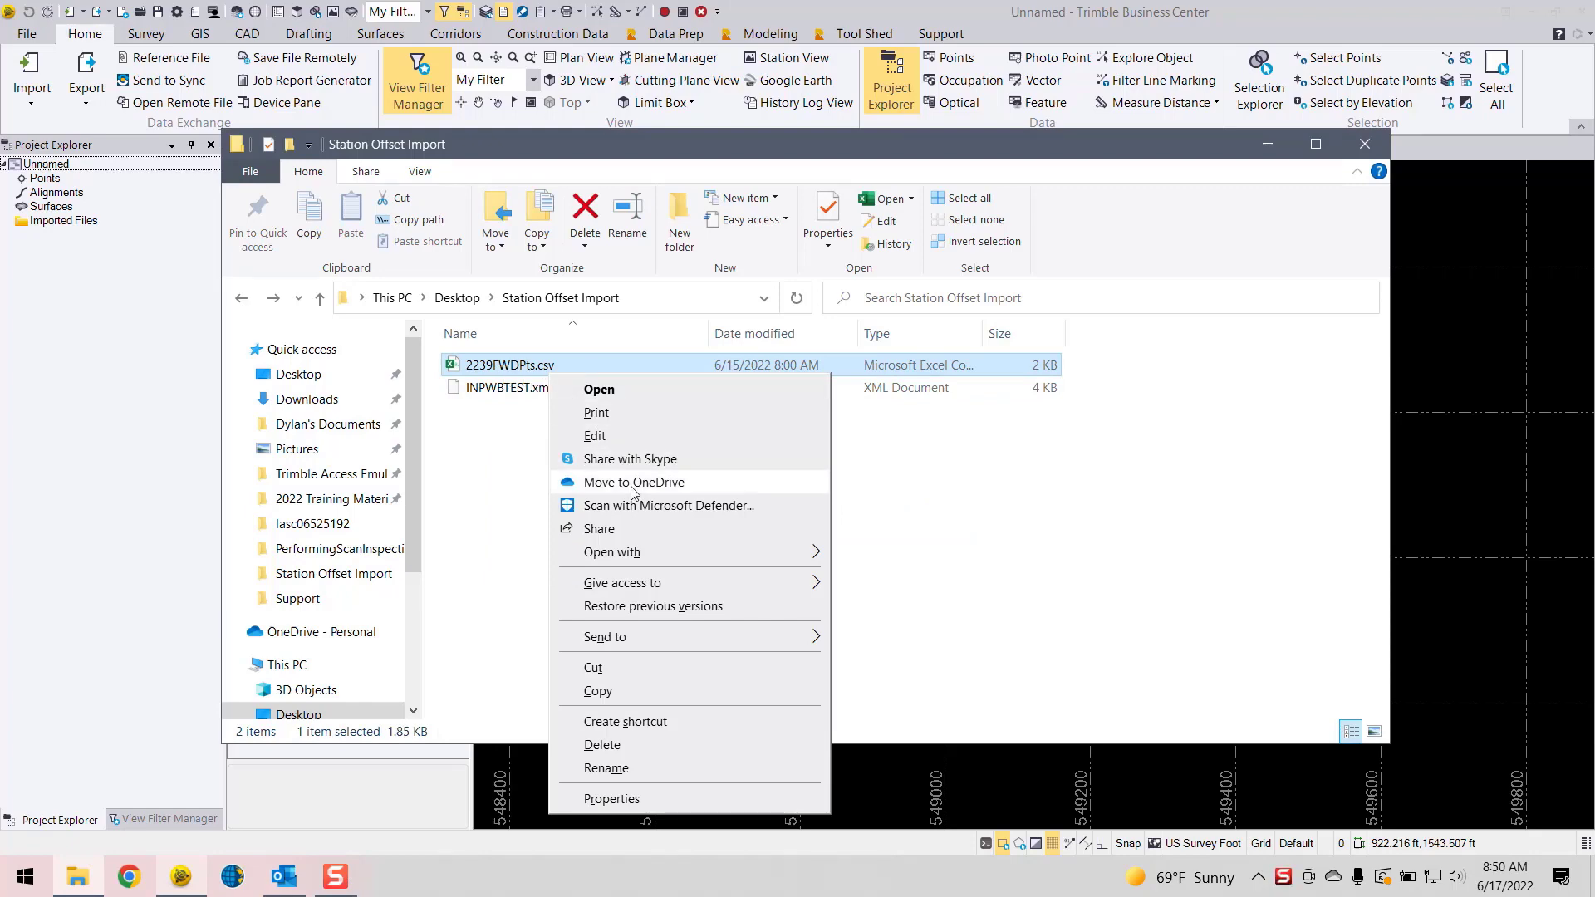
pyautogui.moveTo(807, 554)
pyautogui.click(887, 577)
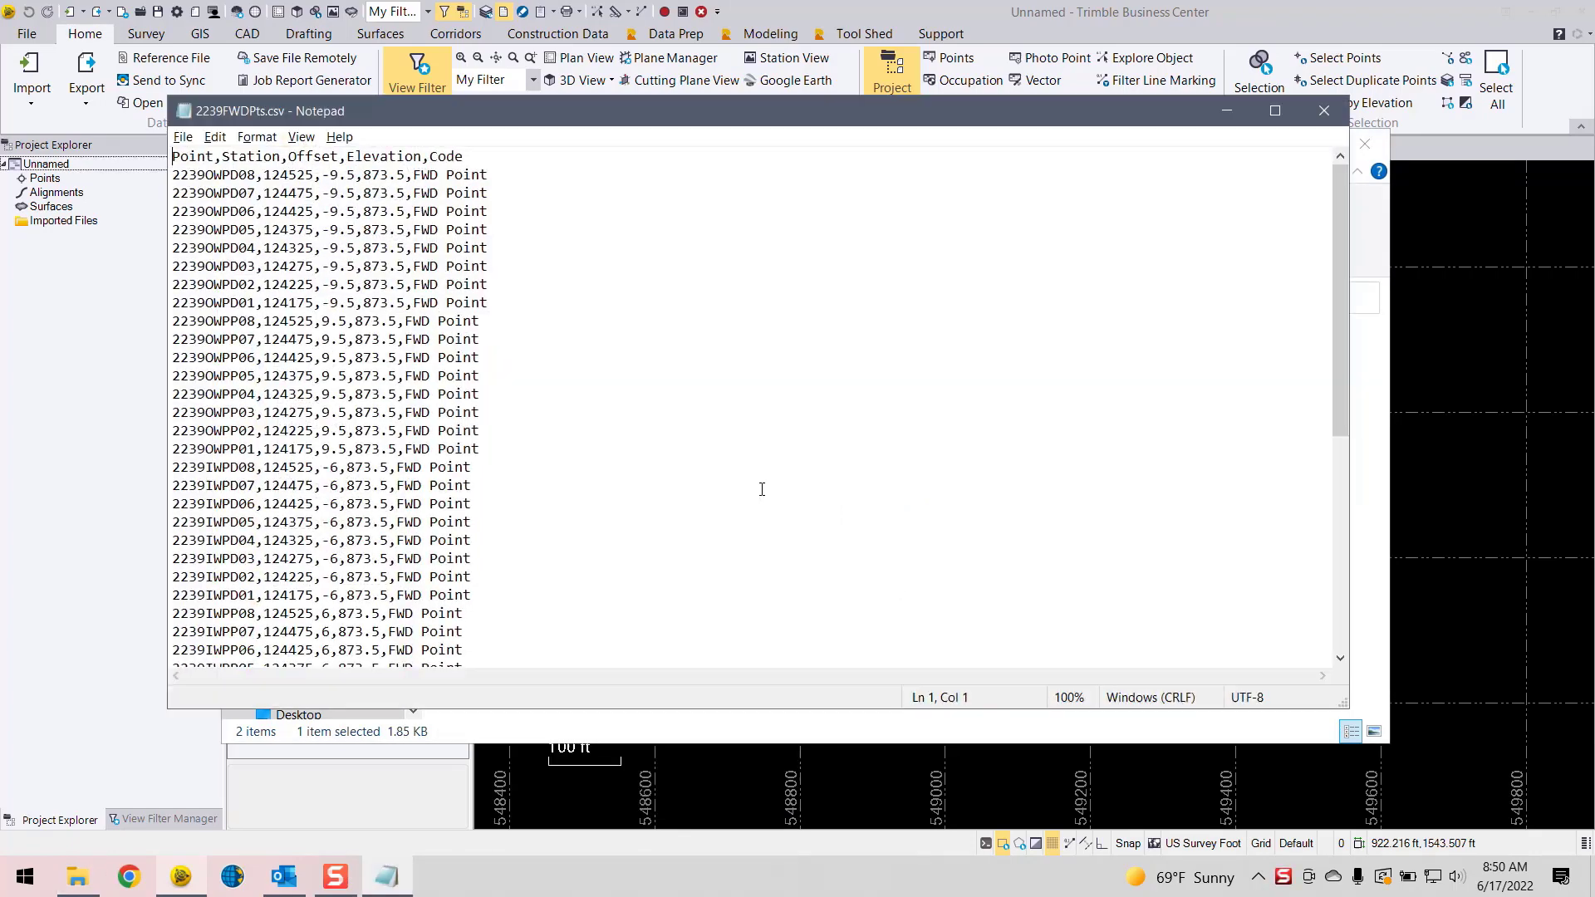
# Replace the column header line of 2239FWDPts.csv with "TBC Excel", save the file and close it
pyautogui.click(476, 157)
pyautogui.moveTo(173, 174); pyautogui.dragTo(206, 174)
pyautogui.moveTo(463, 158); pyautogui.dragTo(168, 158)
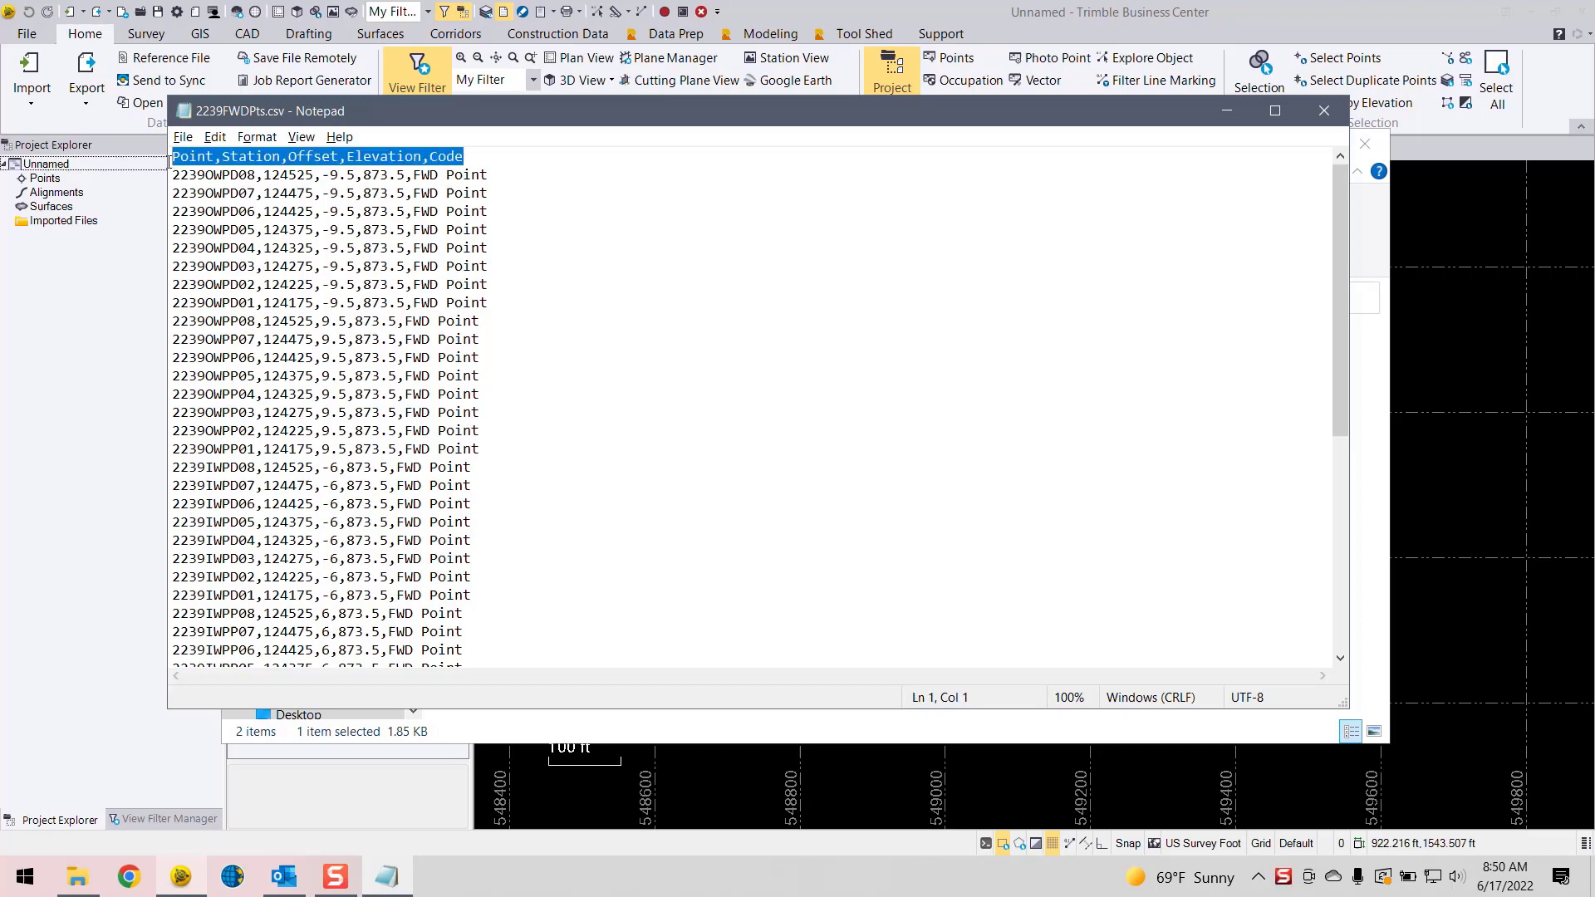
pyautogui.press('Delete')
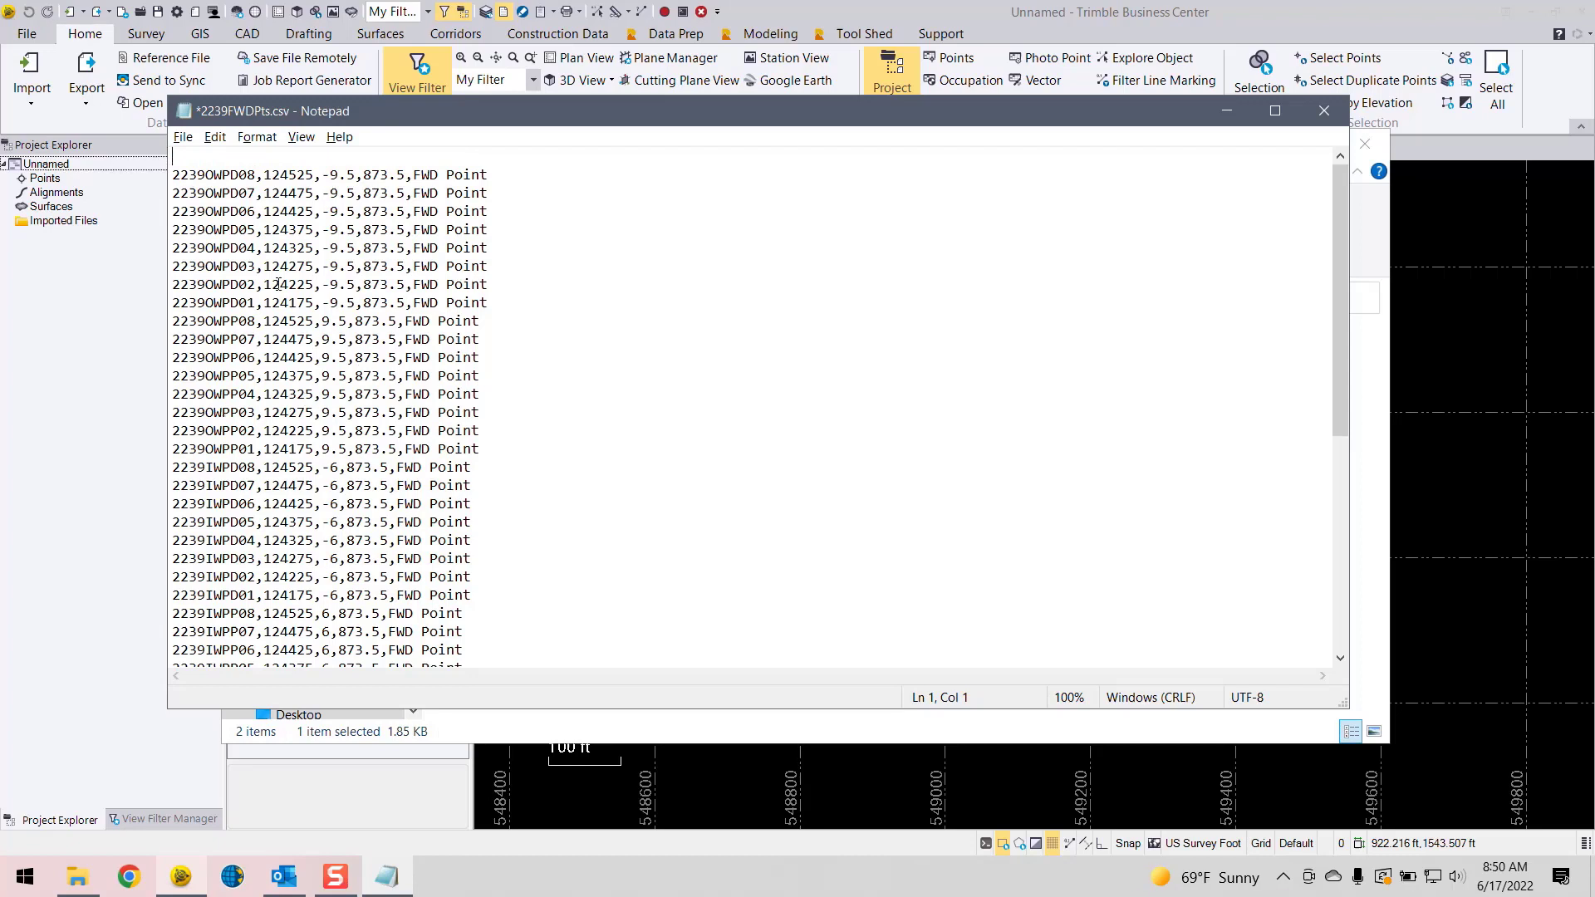
pyautogui.write('TBC Excel')
pyautogui.hotkey('ctrl', 's')
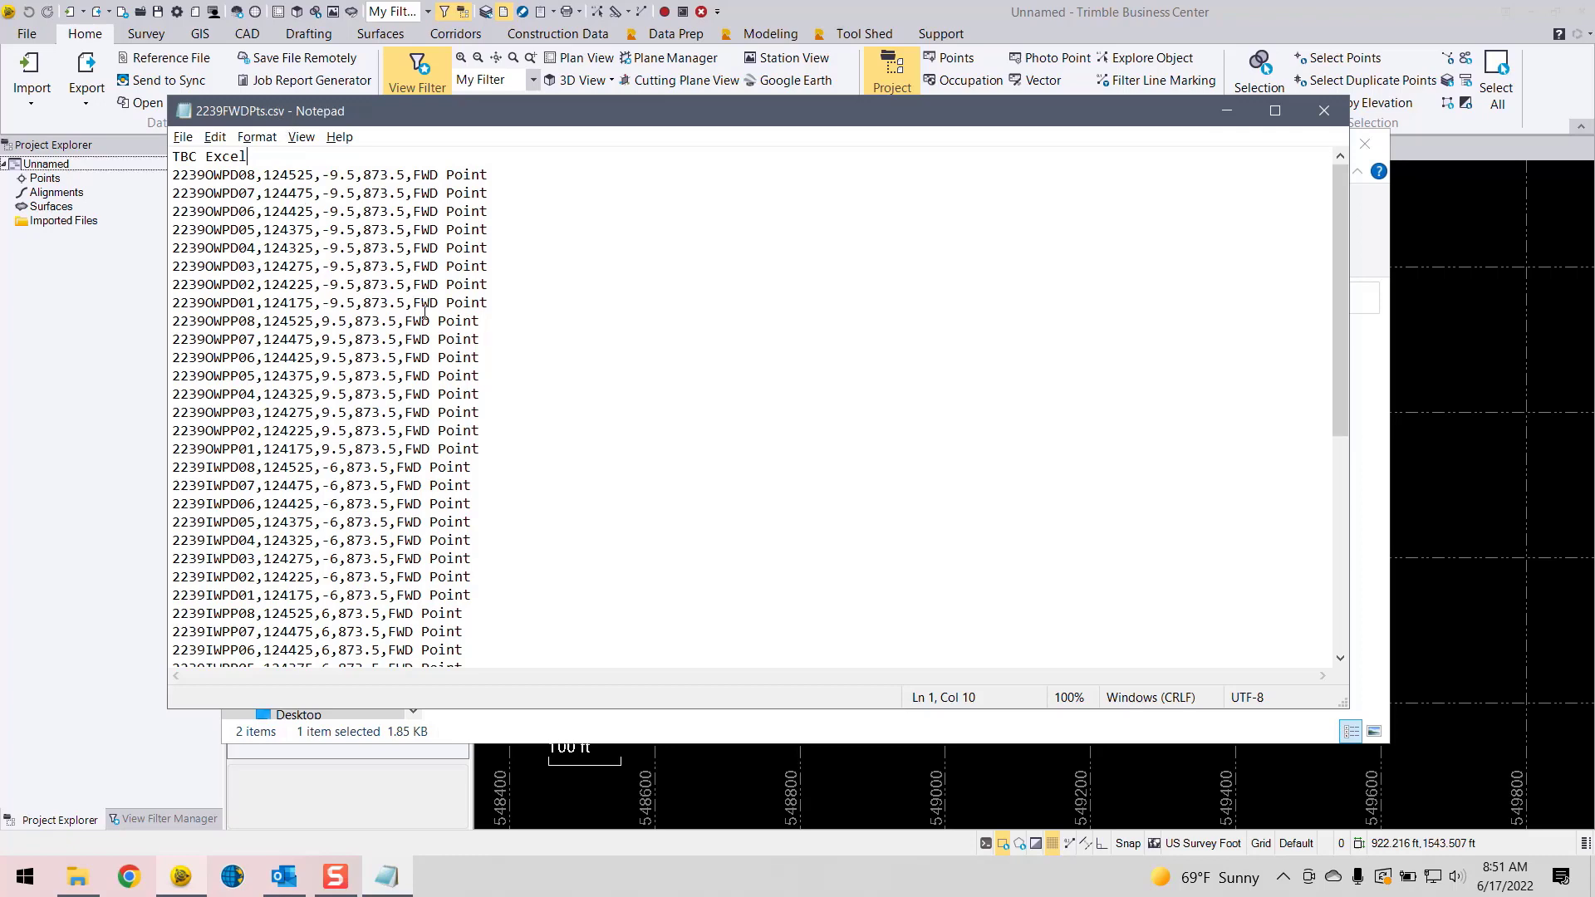
pyautogui.click(1324, 110)
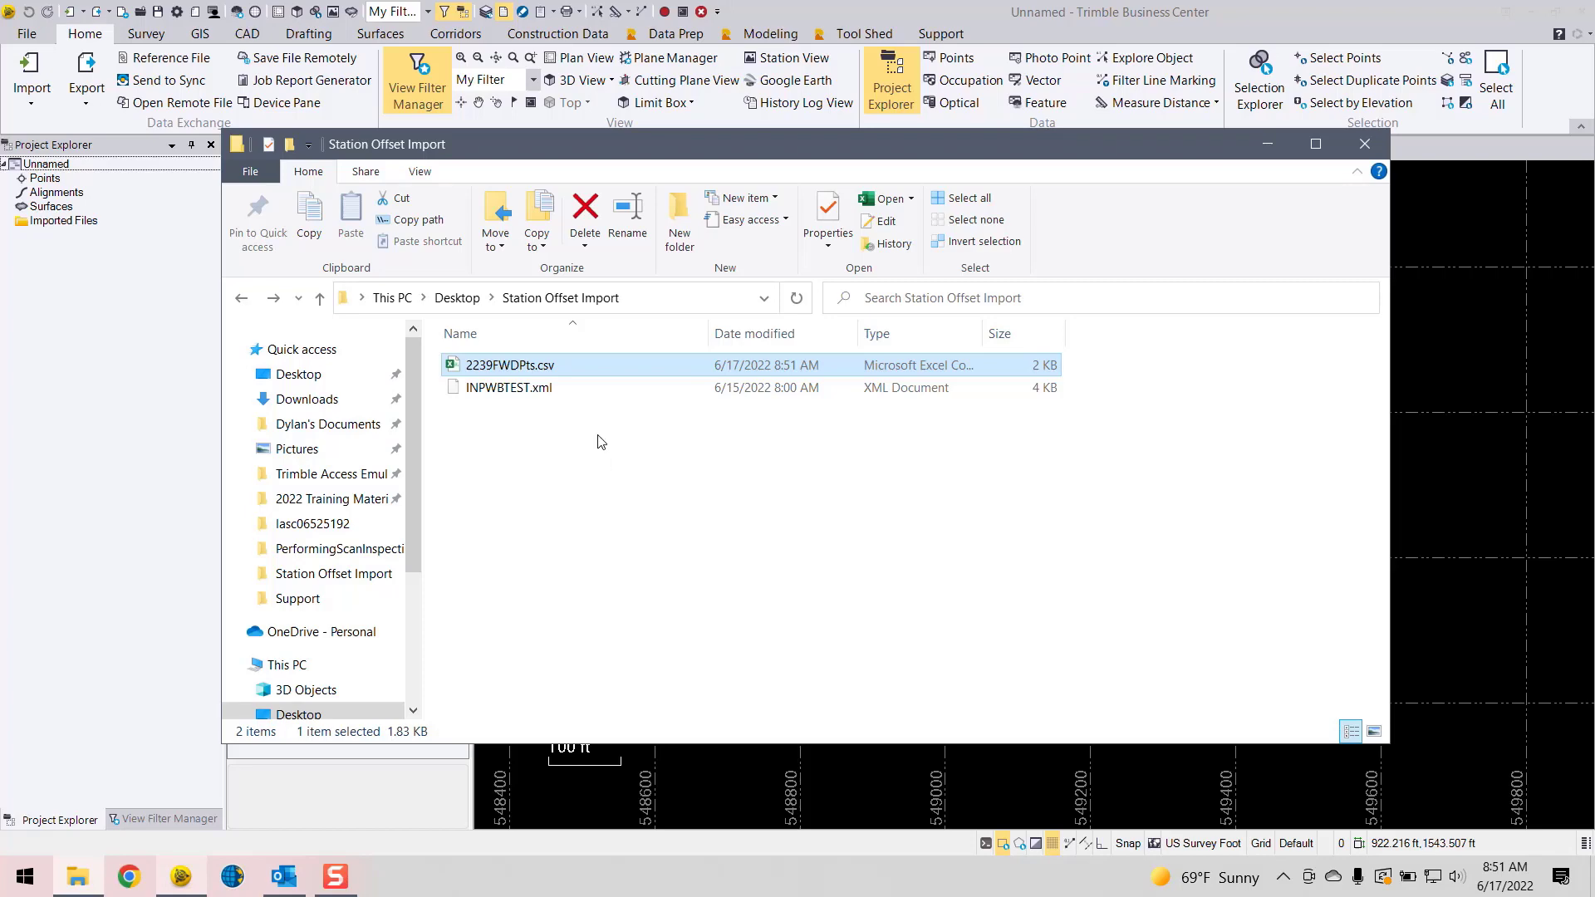
# Bring INPWBTEST.xml from the file folder into the Trimble Business Center plan view and minimize the folder window
pyautogui.moveTo(844, 158); pyautogui.dragTo(693, 144)
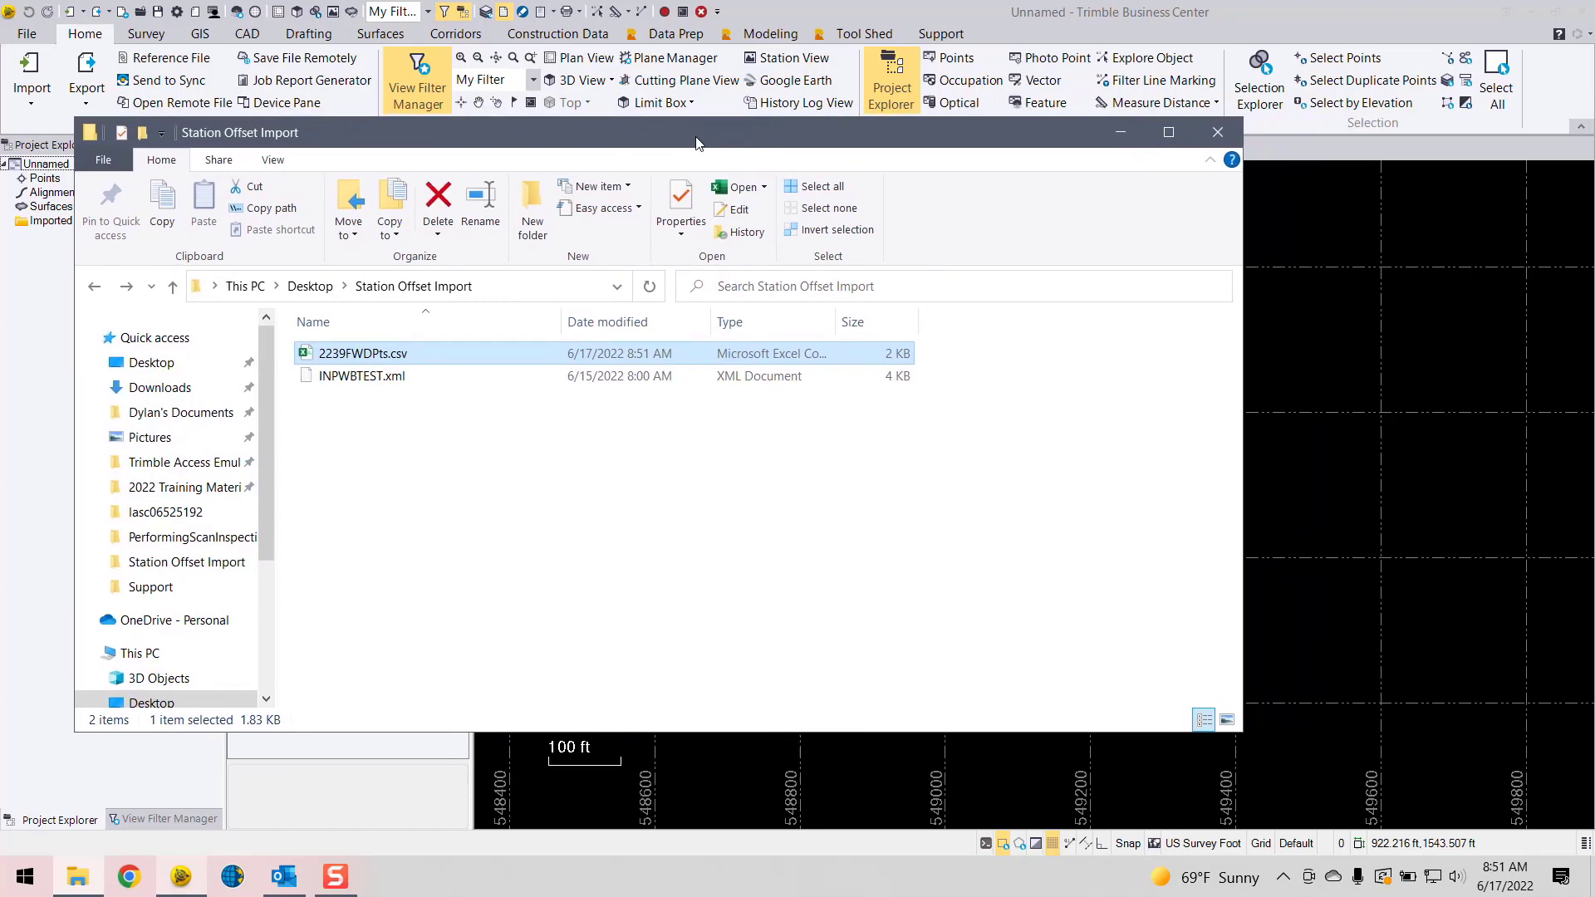
pyautogui.click(428, 381)
pyautogui.moveTo(397, 391); pyautogui.dragTo(1277, 389)
pyautogui.click(1122, 137)
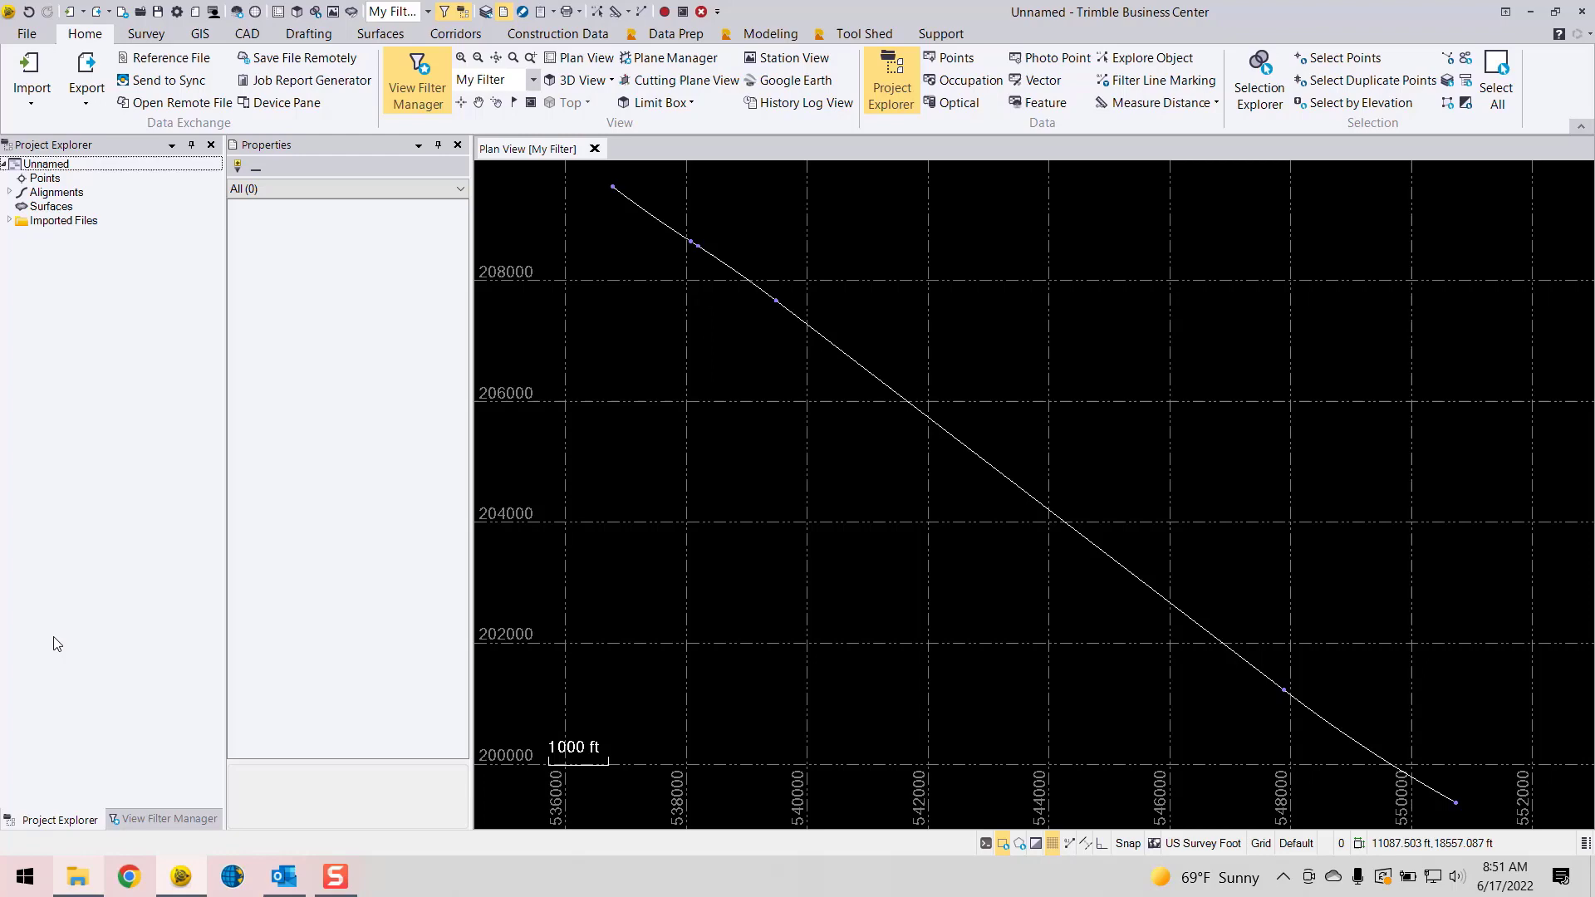
# Start the Import command, widen its file name column and choose the Desktop as the import folder
pyautogui.click(33, 70)
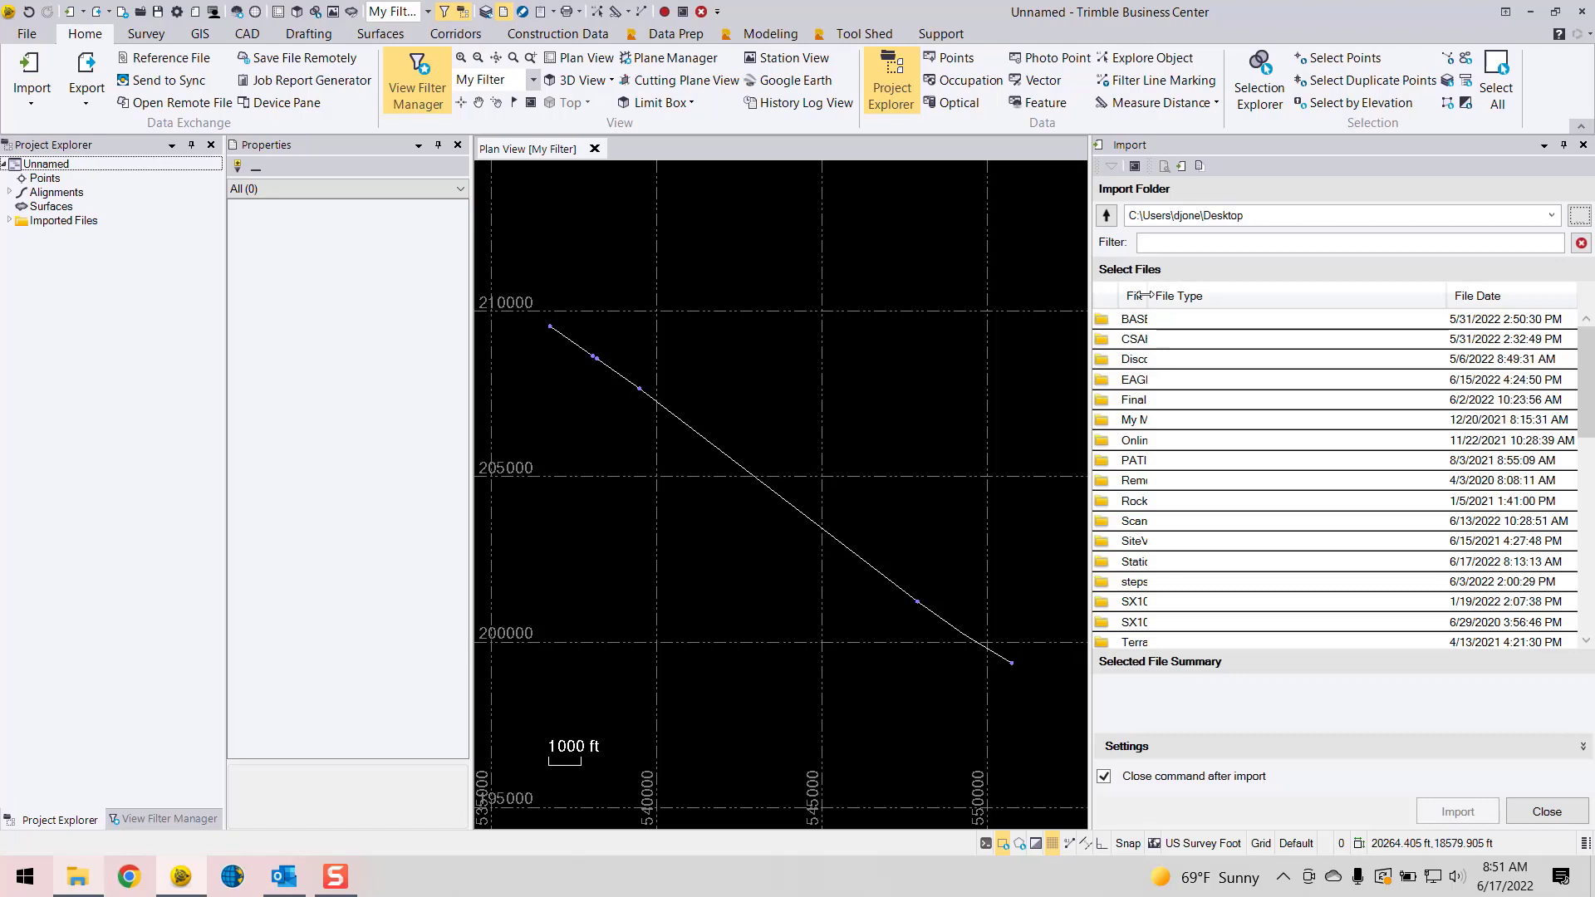
pyautogui.moveTo(1146, 295); pyautogui.dragTo(1291, 295)
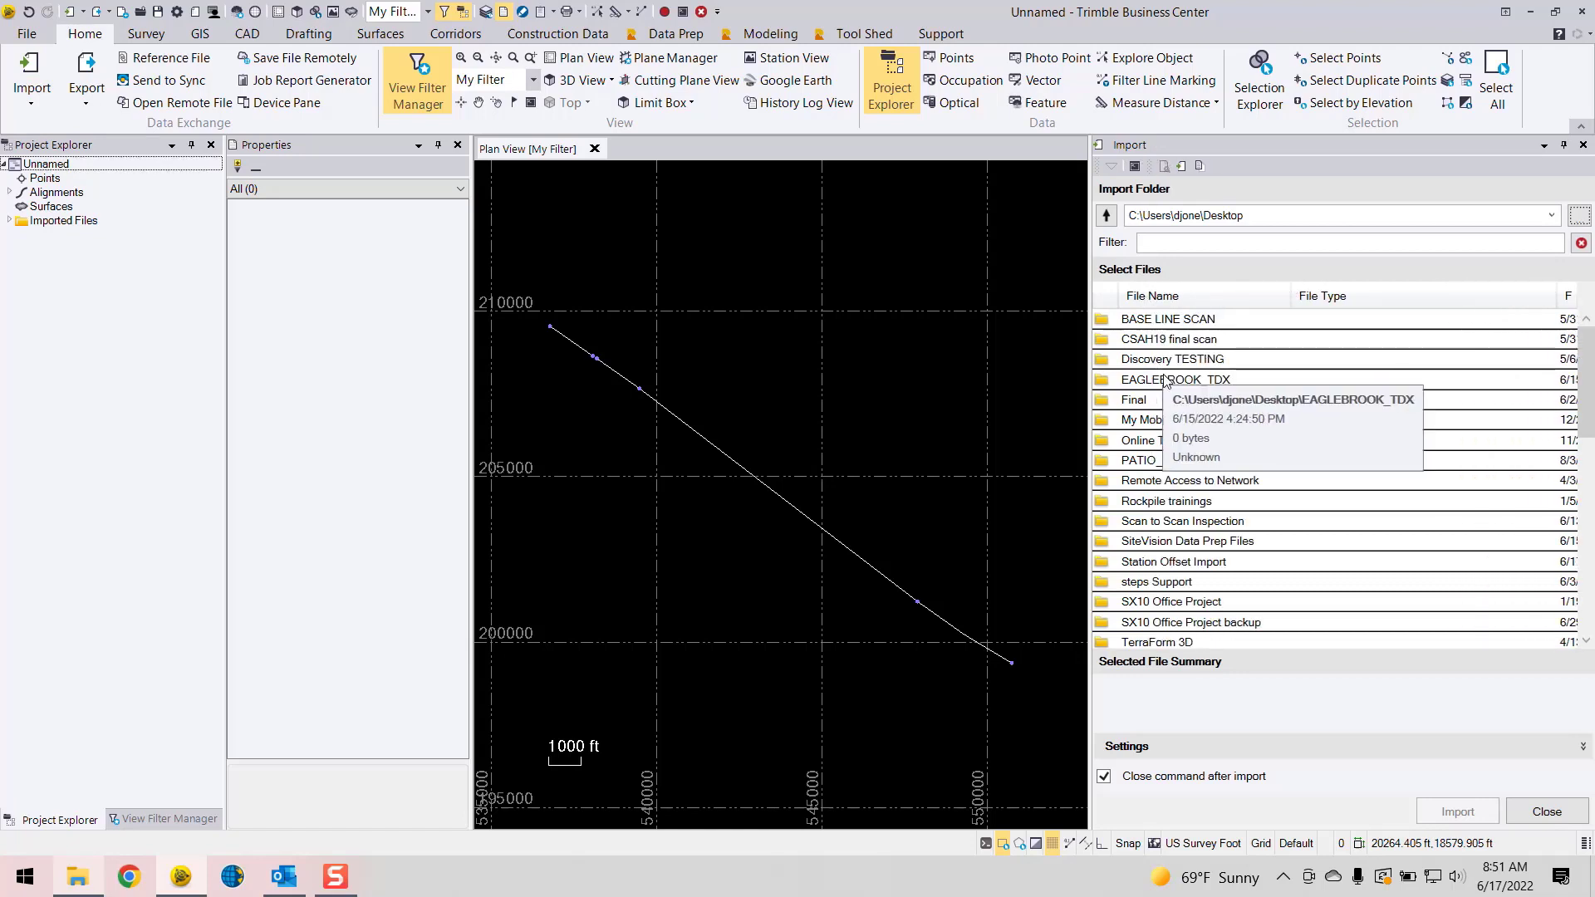
pyautogui.click(1579, 215)
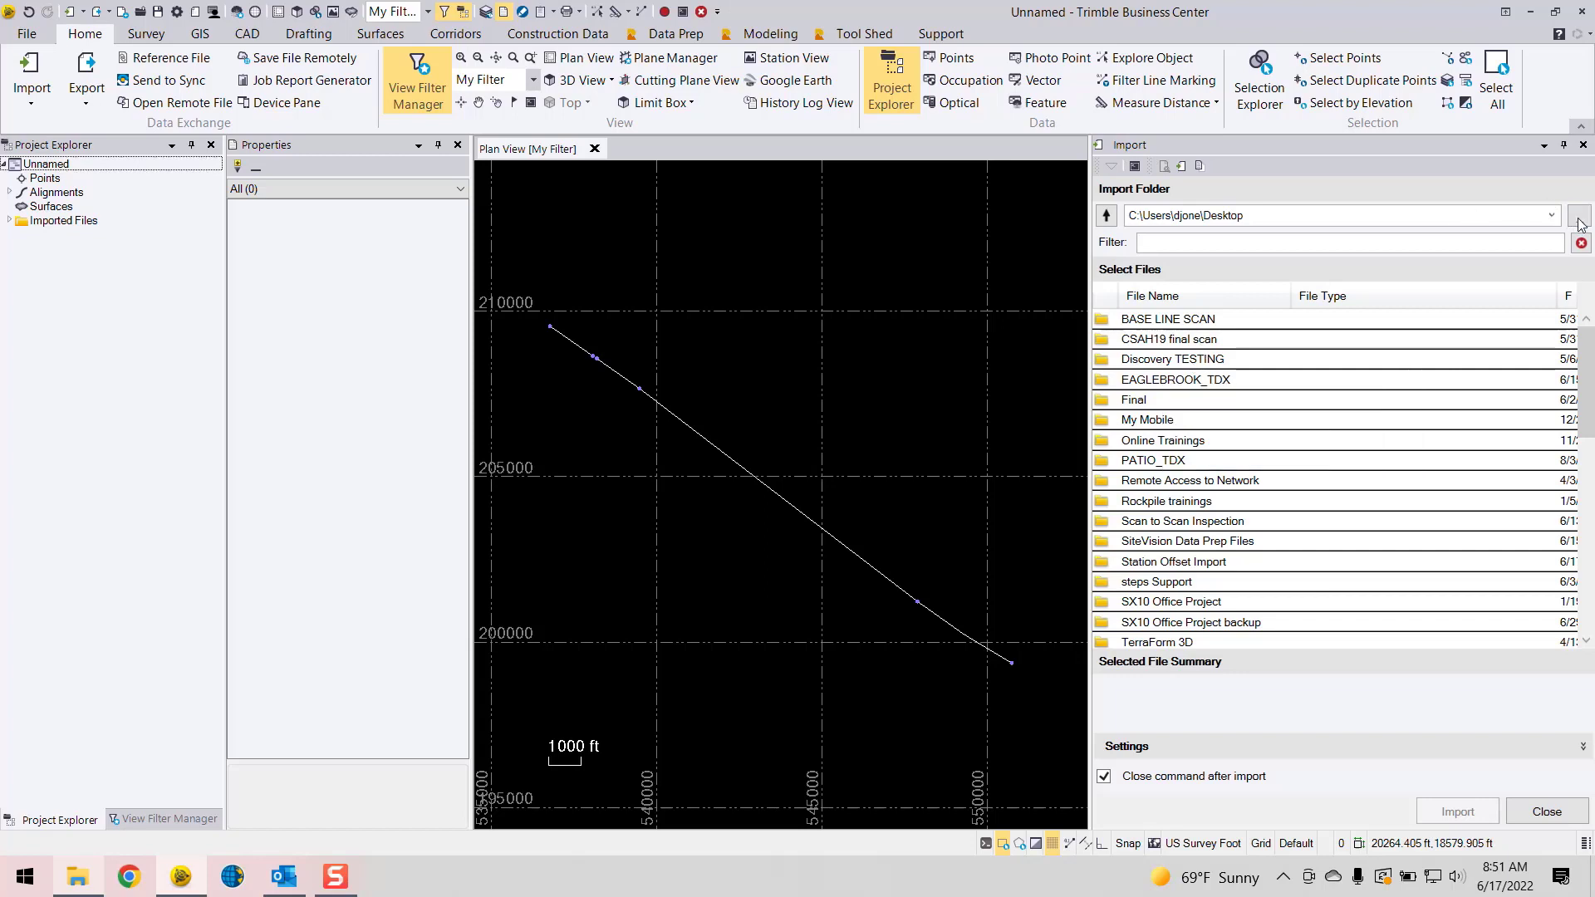
pyautogui.click(702, 363)
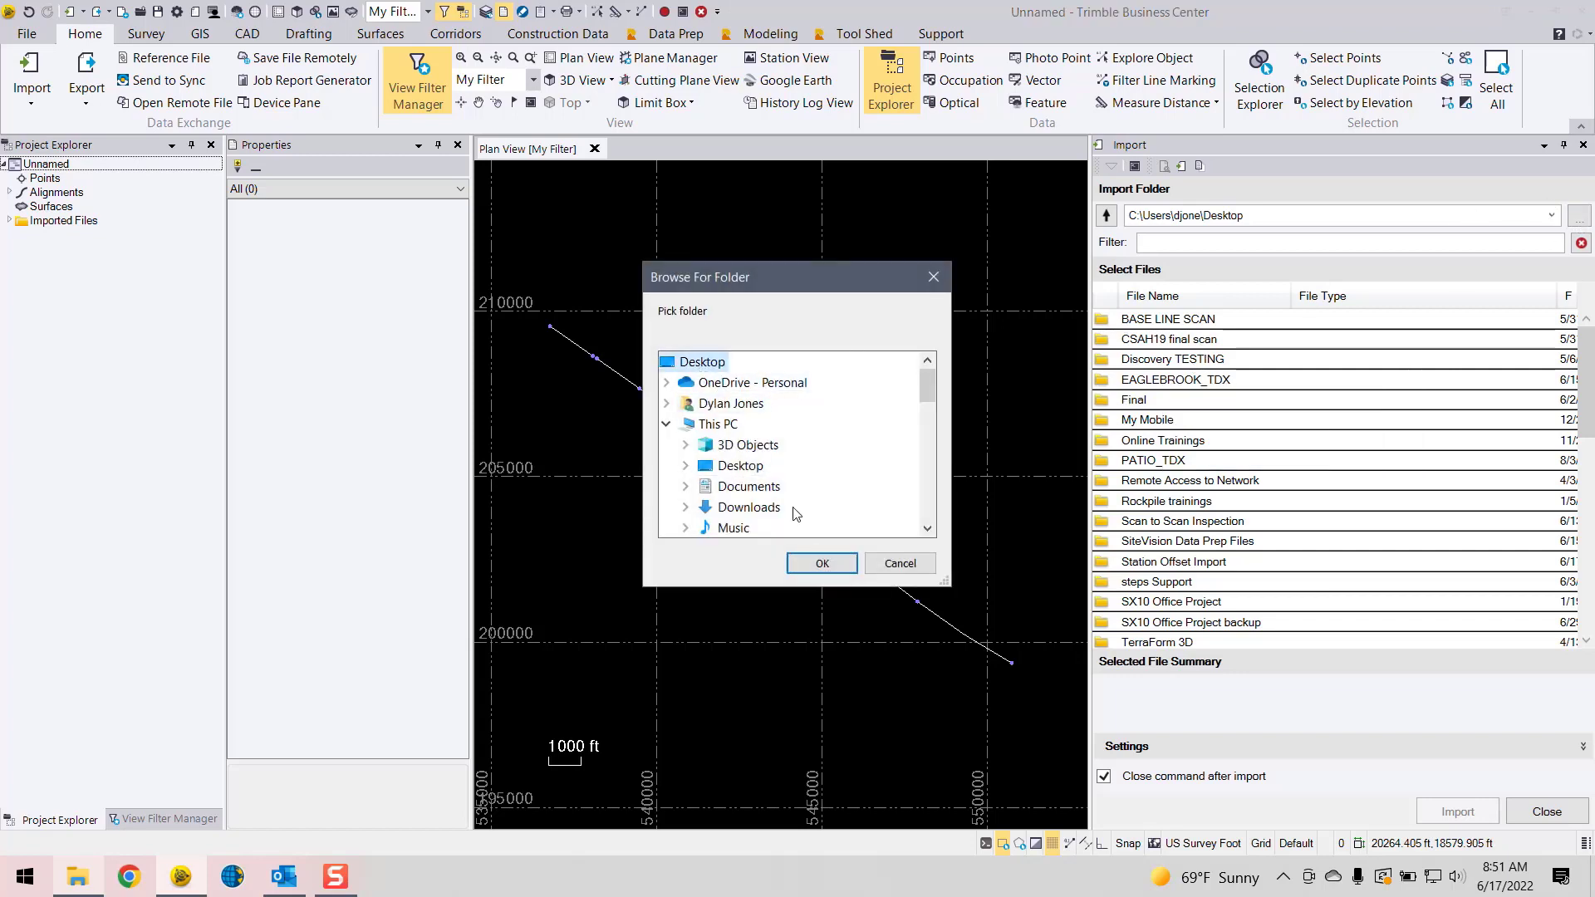
pyautogui.click(822, 562)
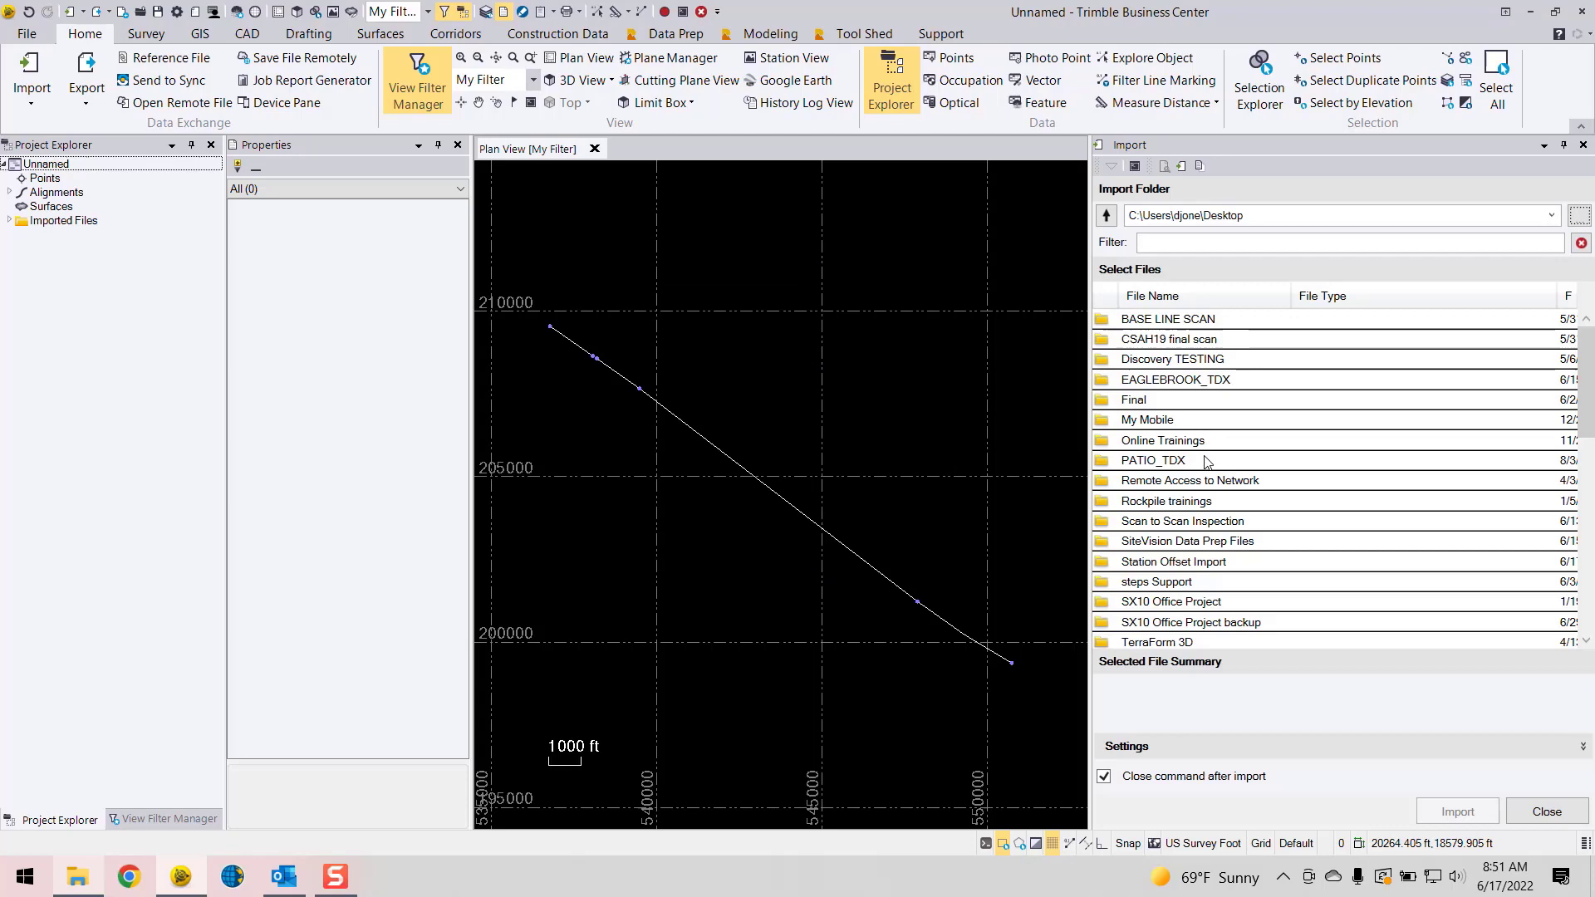
# Open the Station Offset Import subfolder as the import folder
pyautogui.scroll(-4, 1197, 497)
pyautogui.scroll(2, 1194, 486)
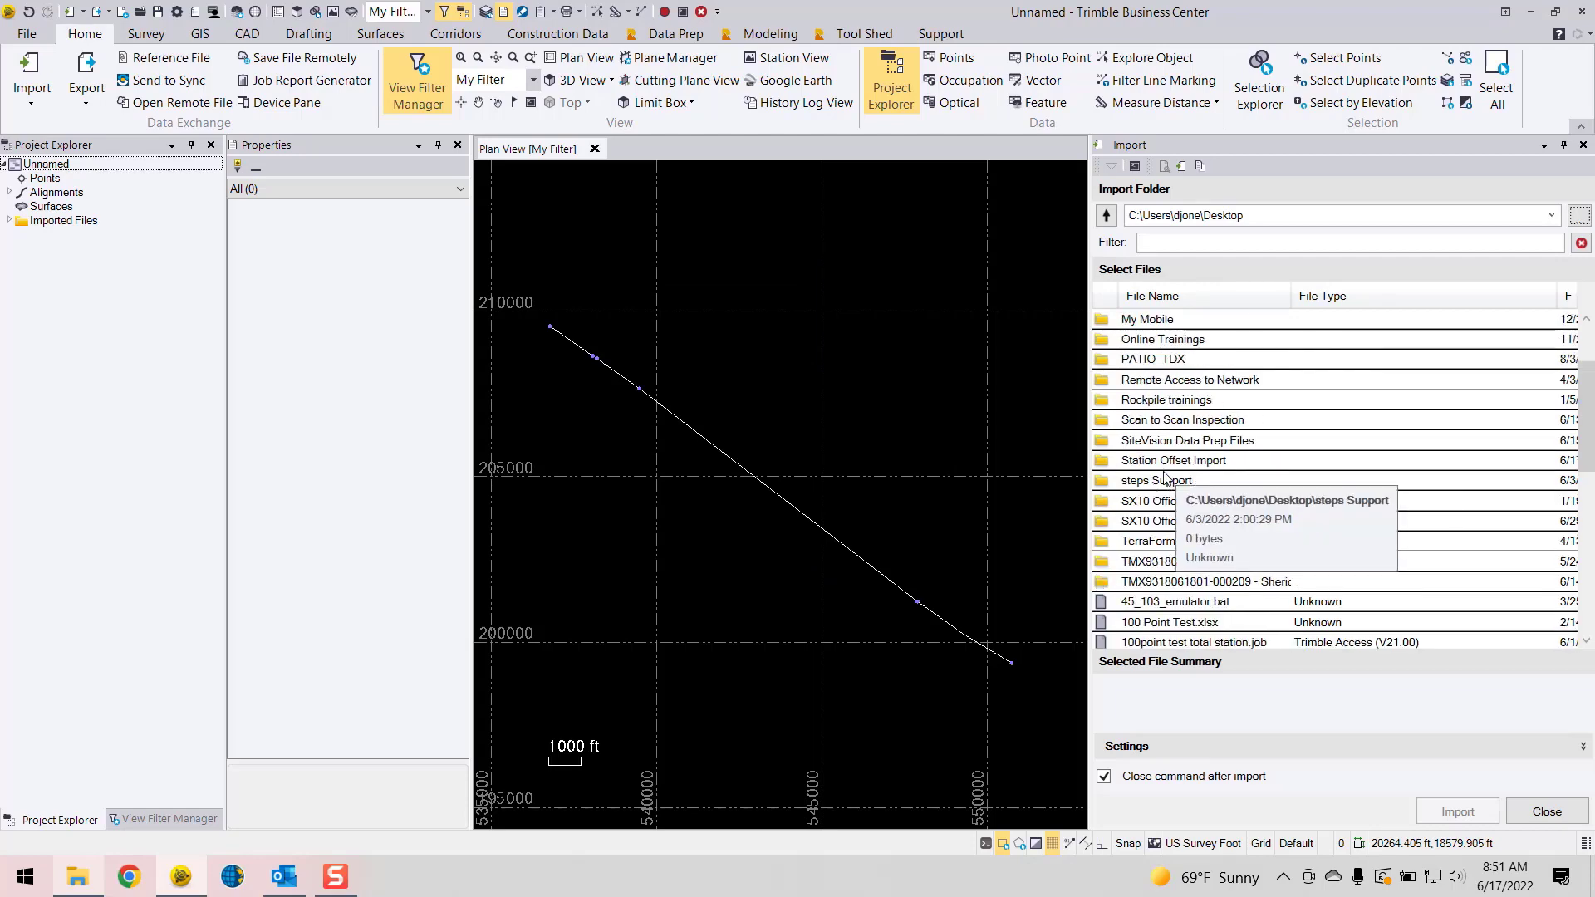
pyautogui.click(1199, 464)
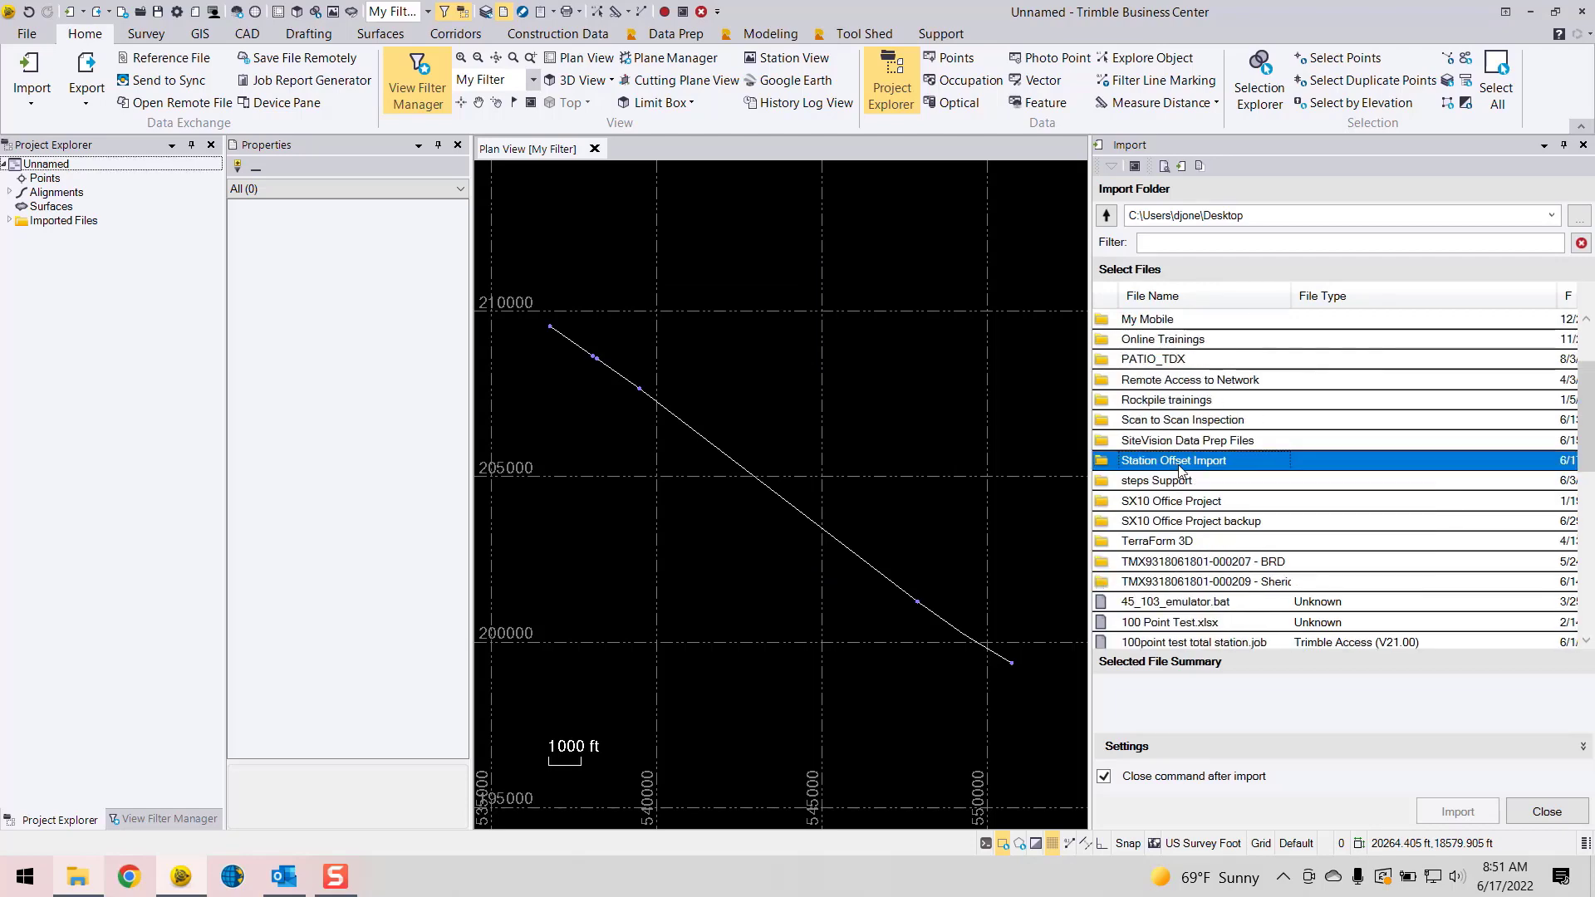
pyautogui.click(1573, 221)
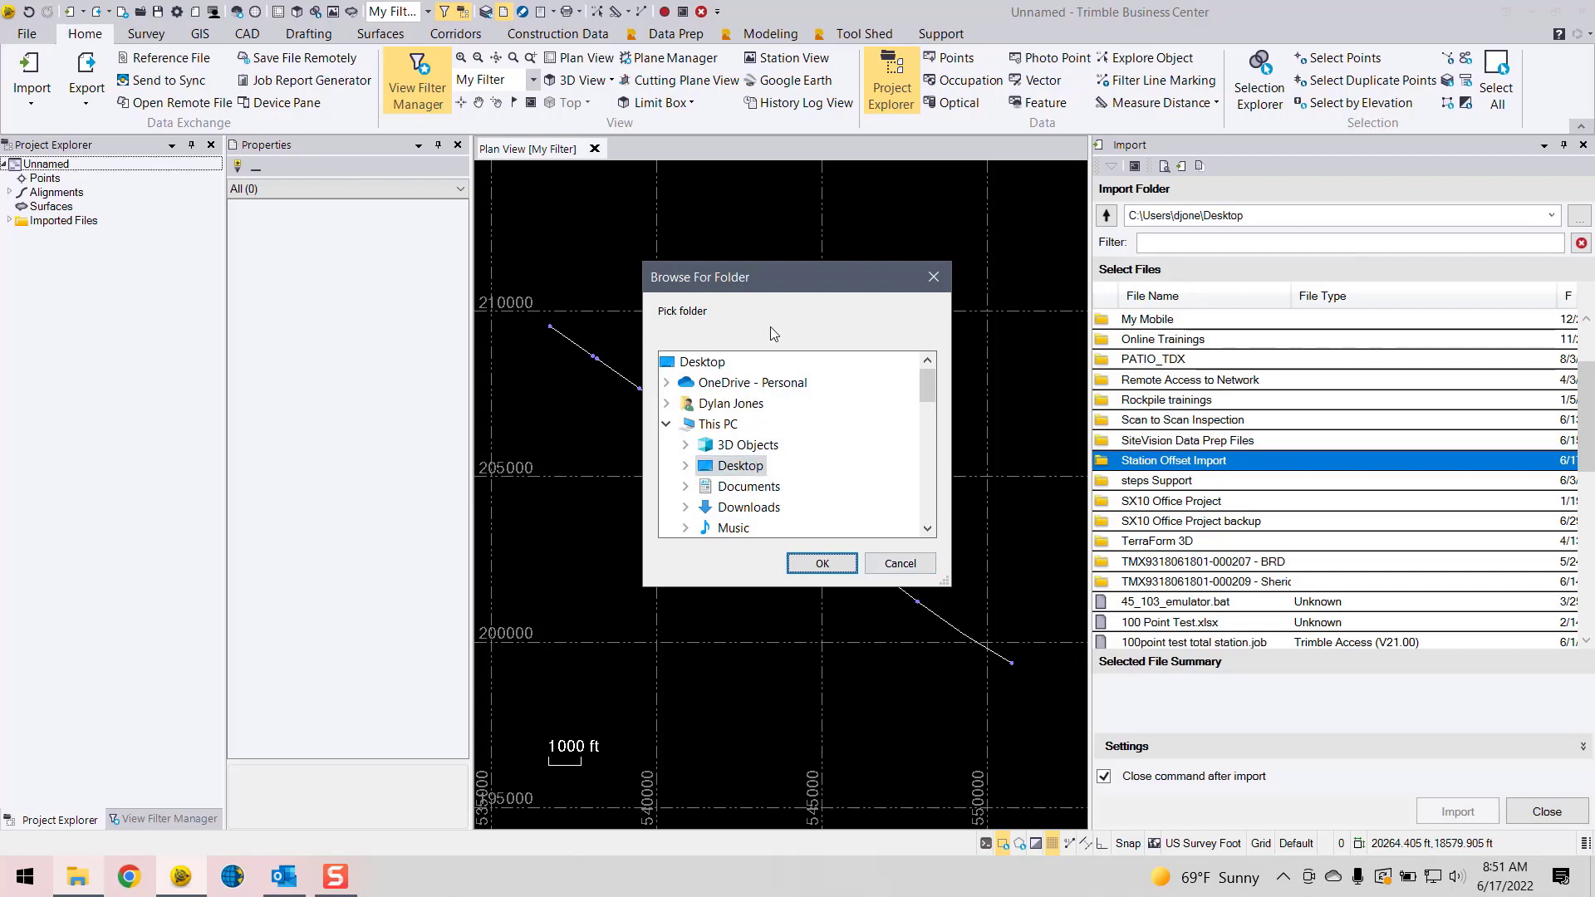
pyautogui.click(901, 563)
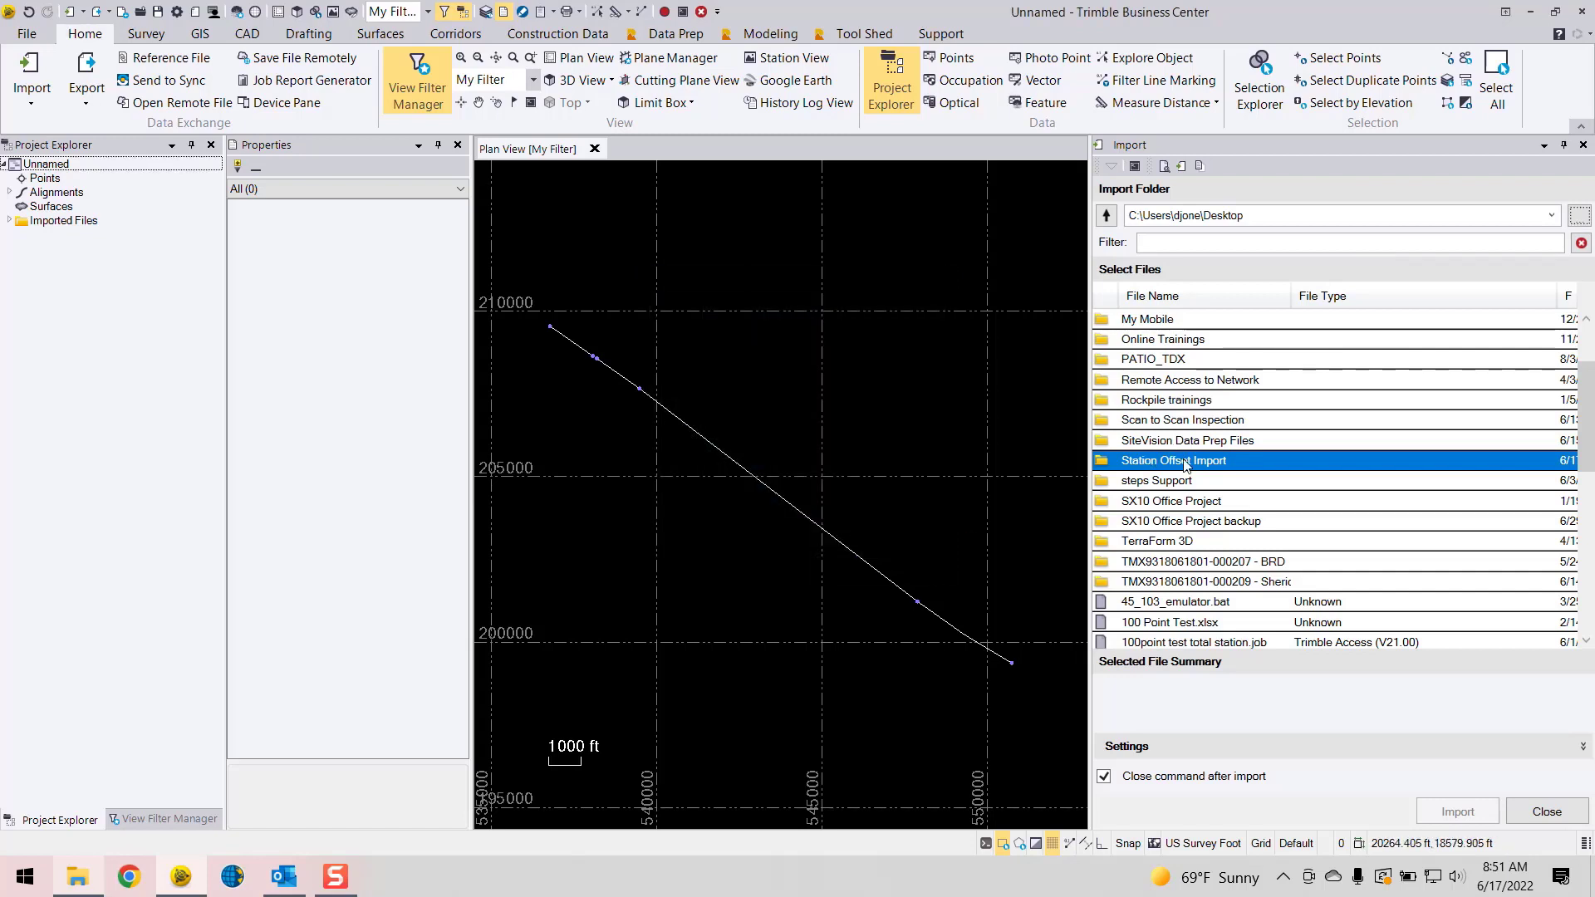
pyautogui.doubleClick(1154, 462)
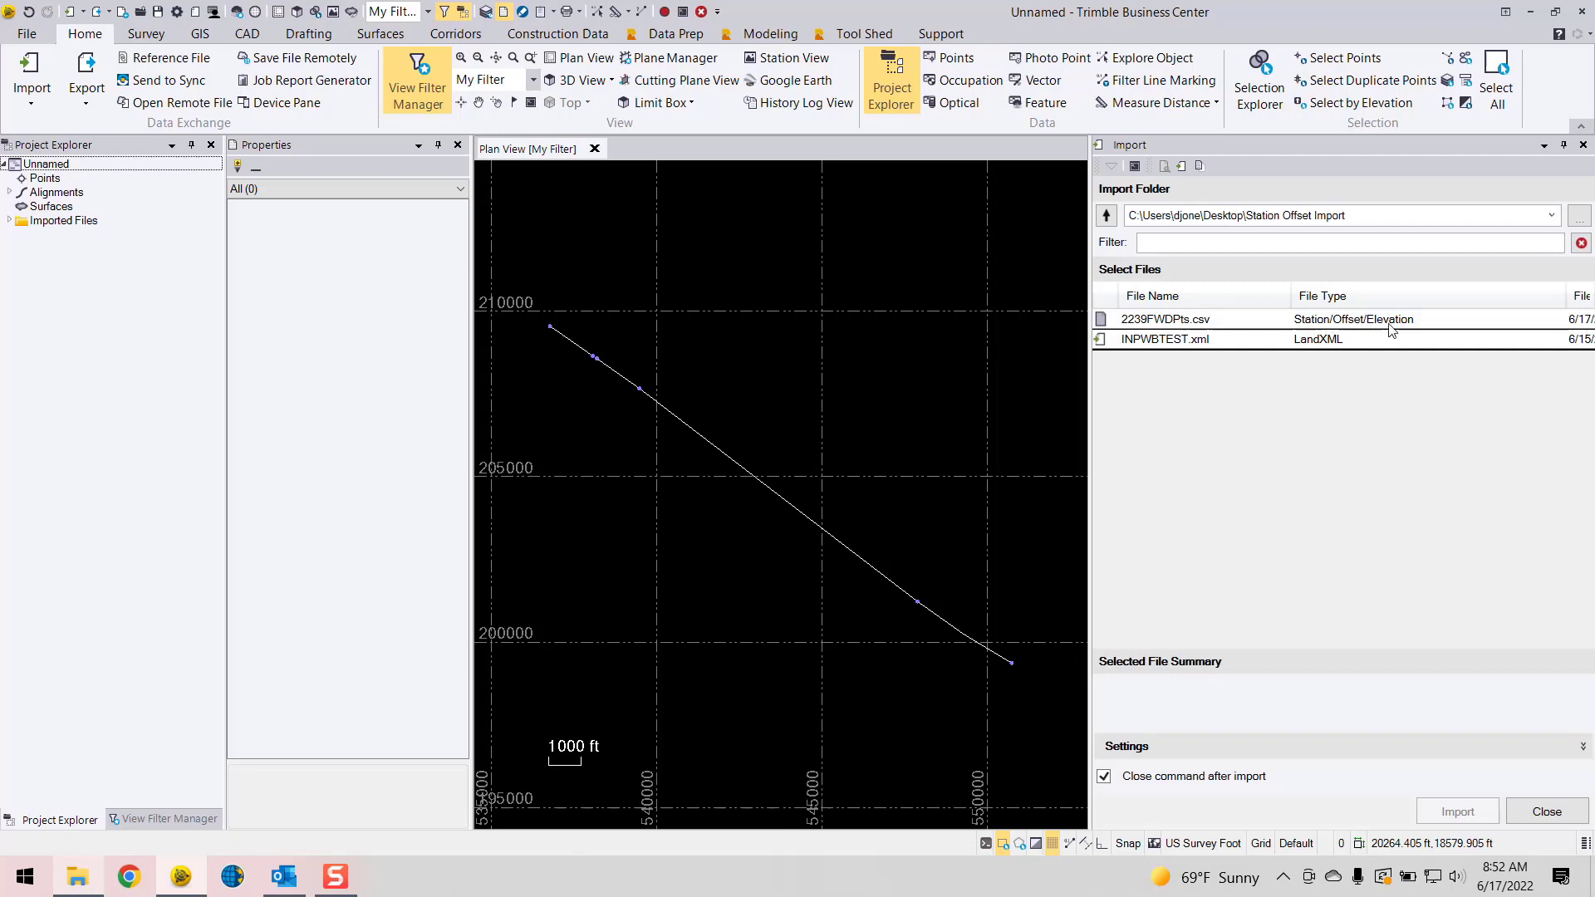
# Select 2239FWDPts.csv for import and set its file type to Station/Offset/Elevation
pyautogui.click(1334, 324)
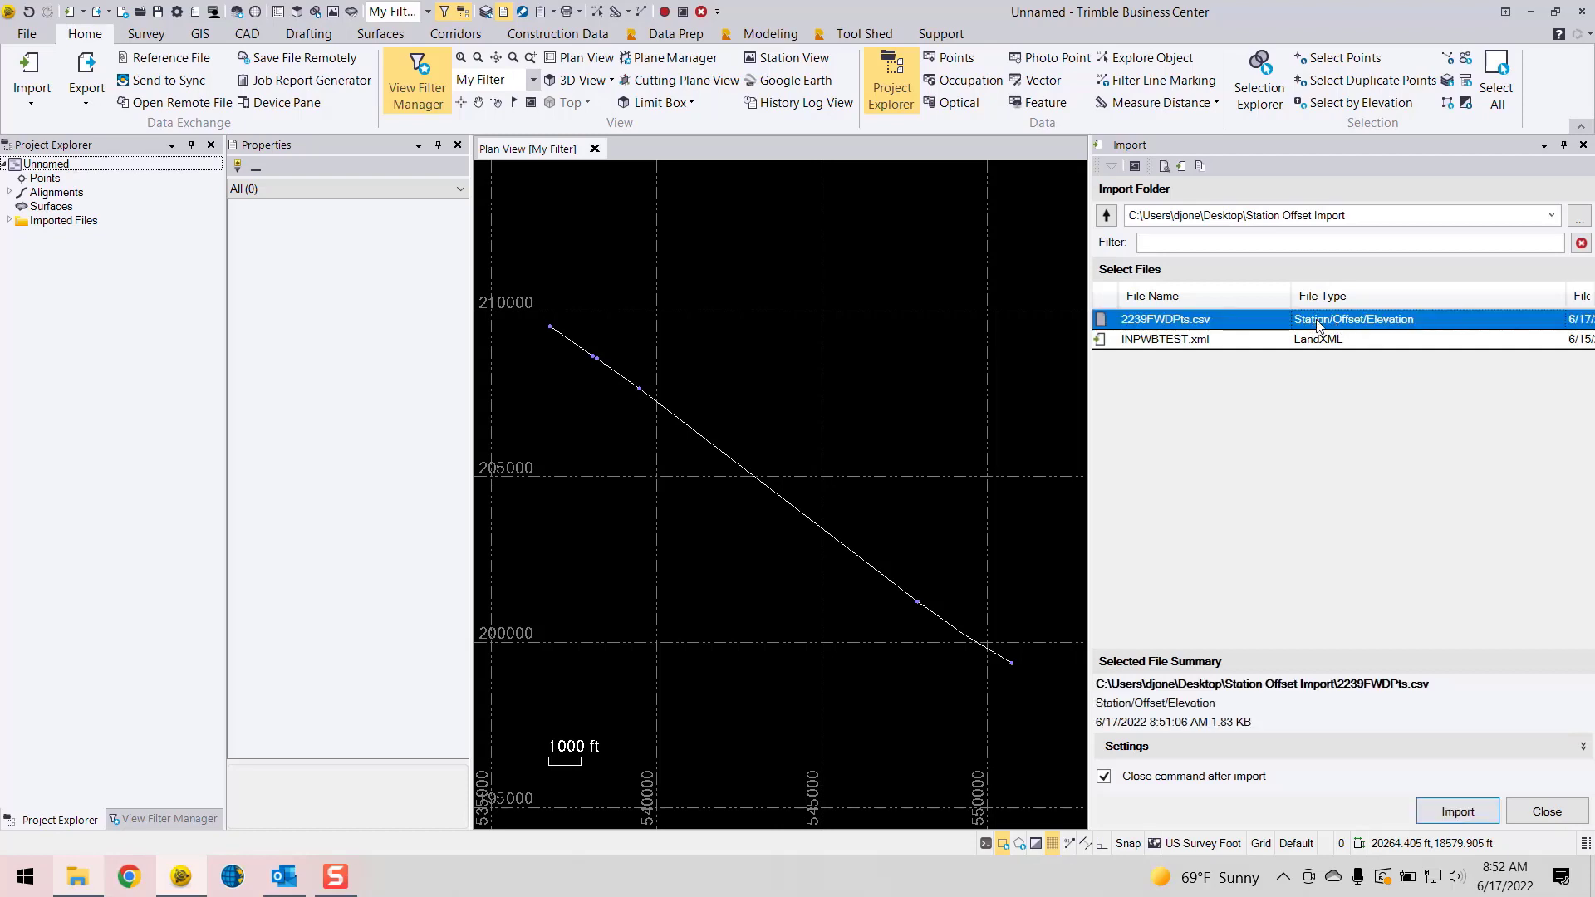
pyautogui.rightClick(1319, 324)
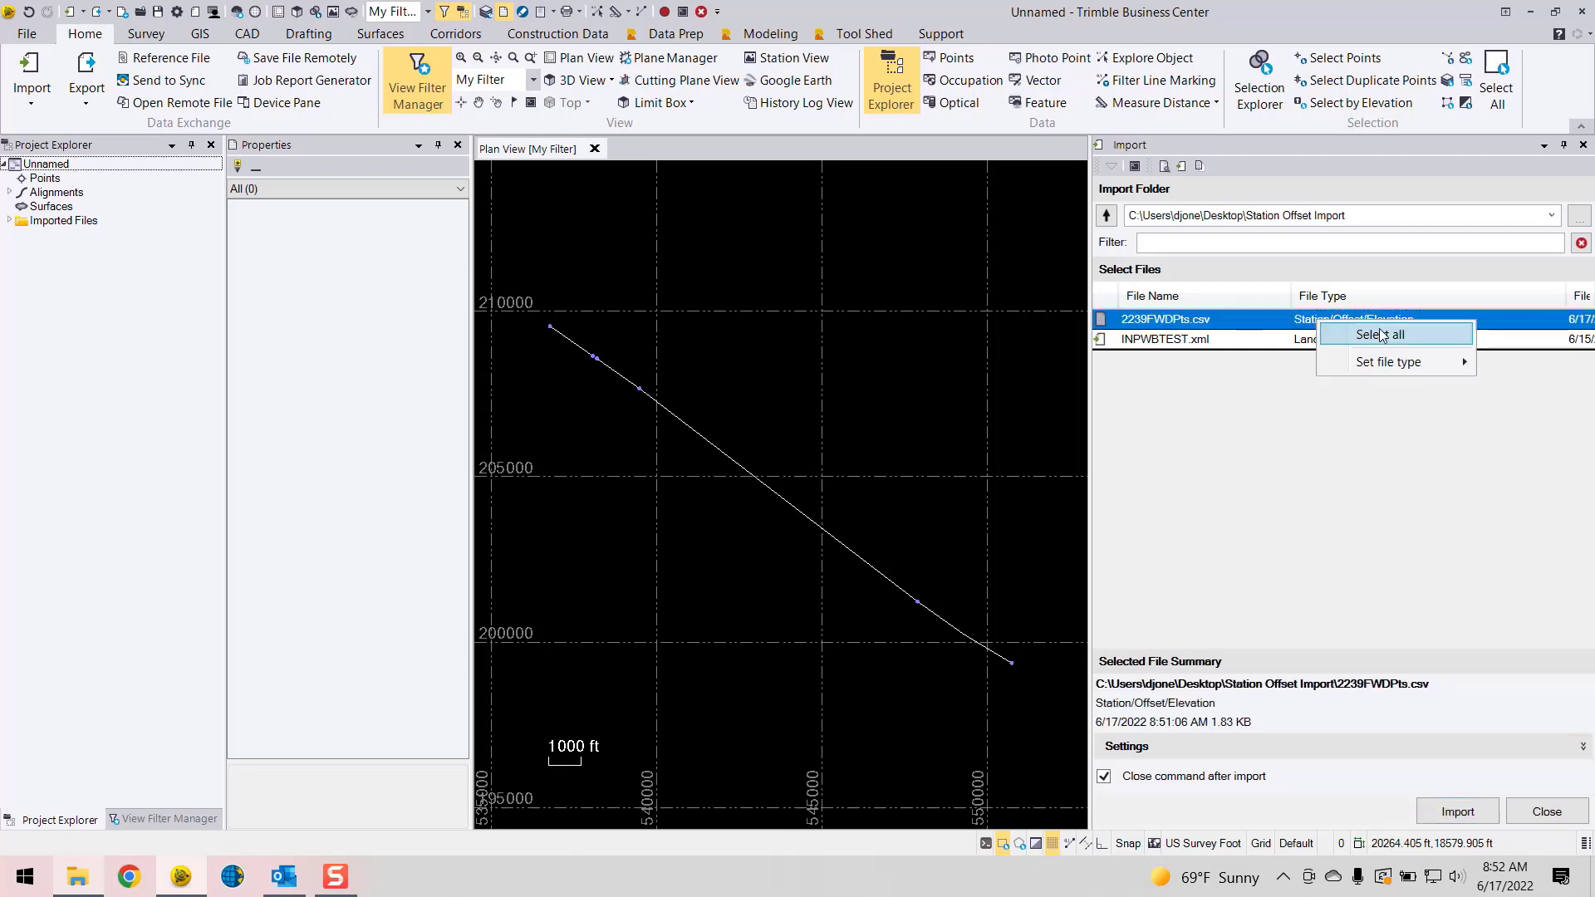
pyautogui.moveTo(1412, 362)
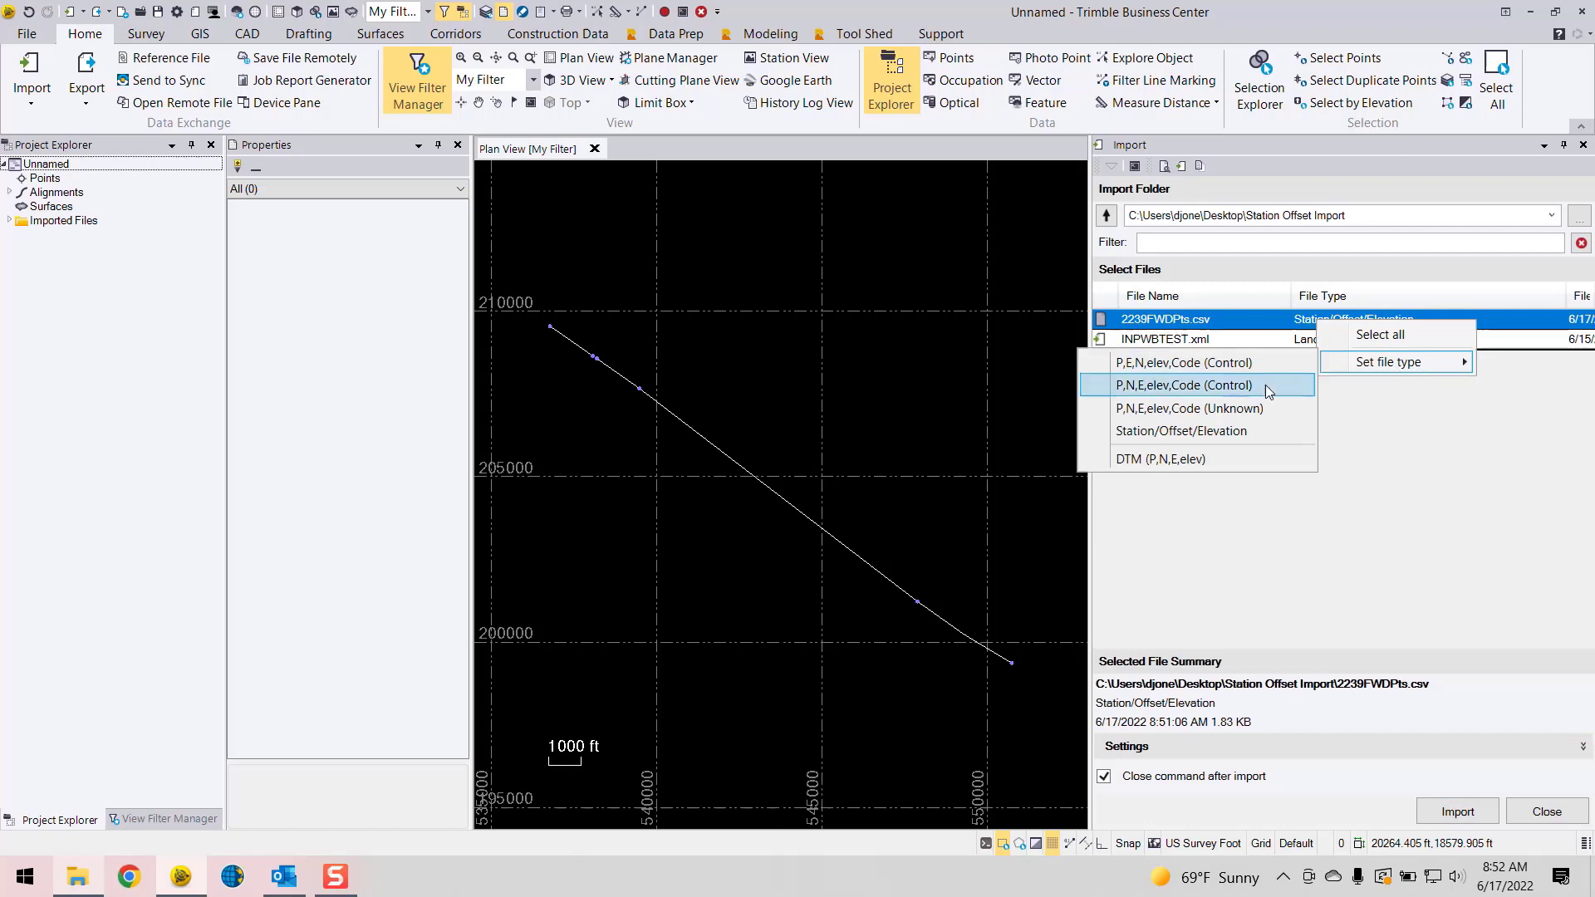
pyautogui.click(1144, 436)
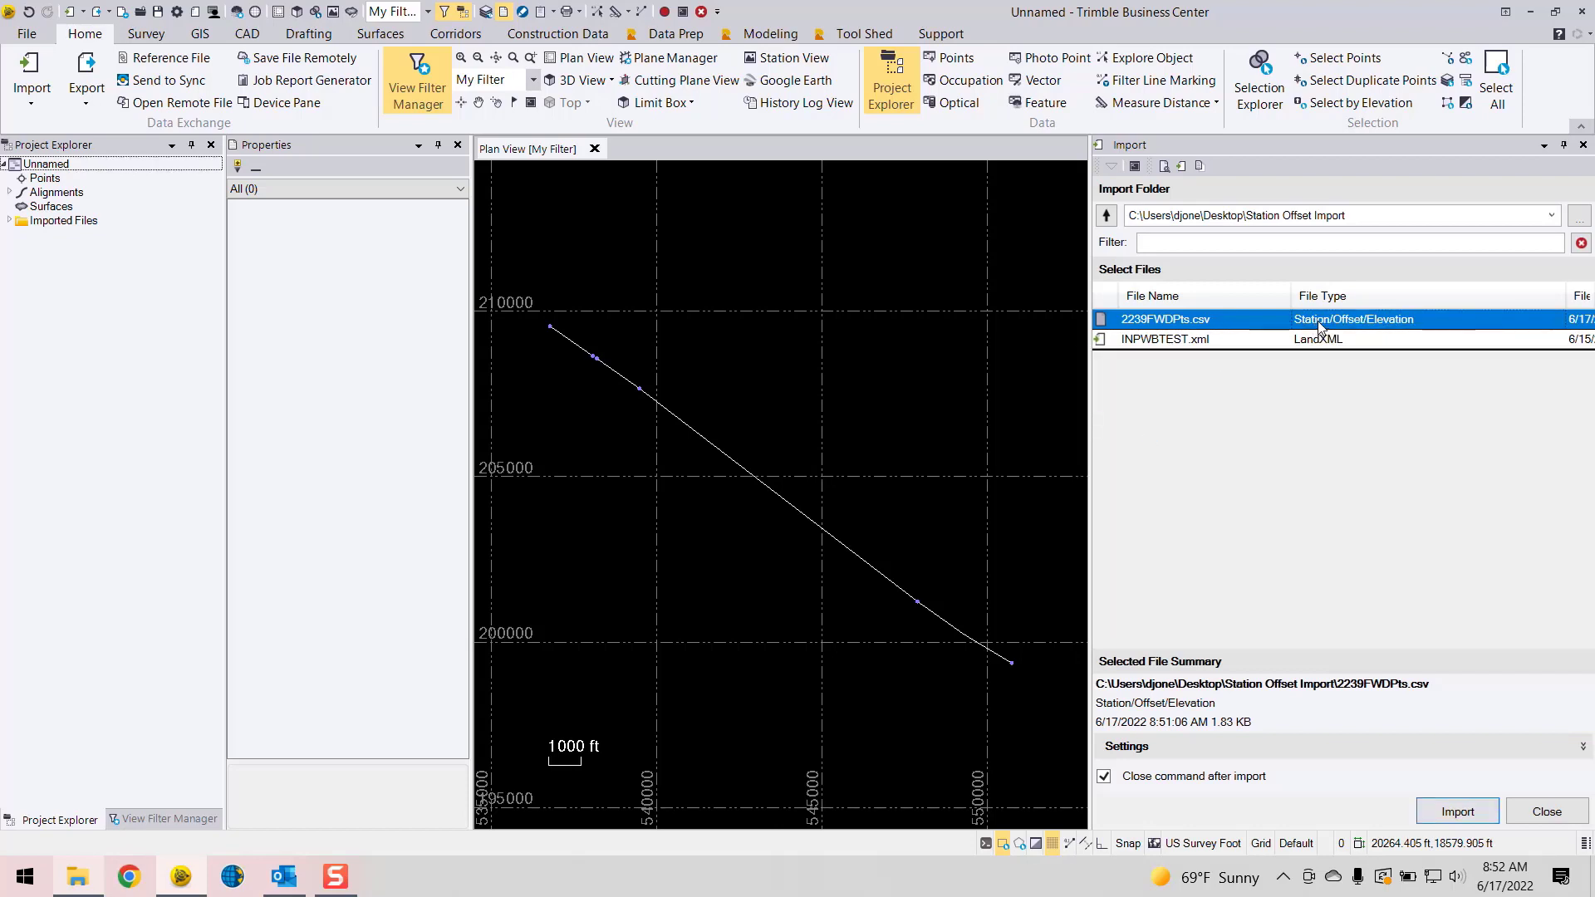
# Set the import's alignment to INPWBTEST, import the point file and accept the projection's false northing and easting
pyautogui.click(1583, 747)
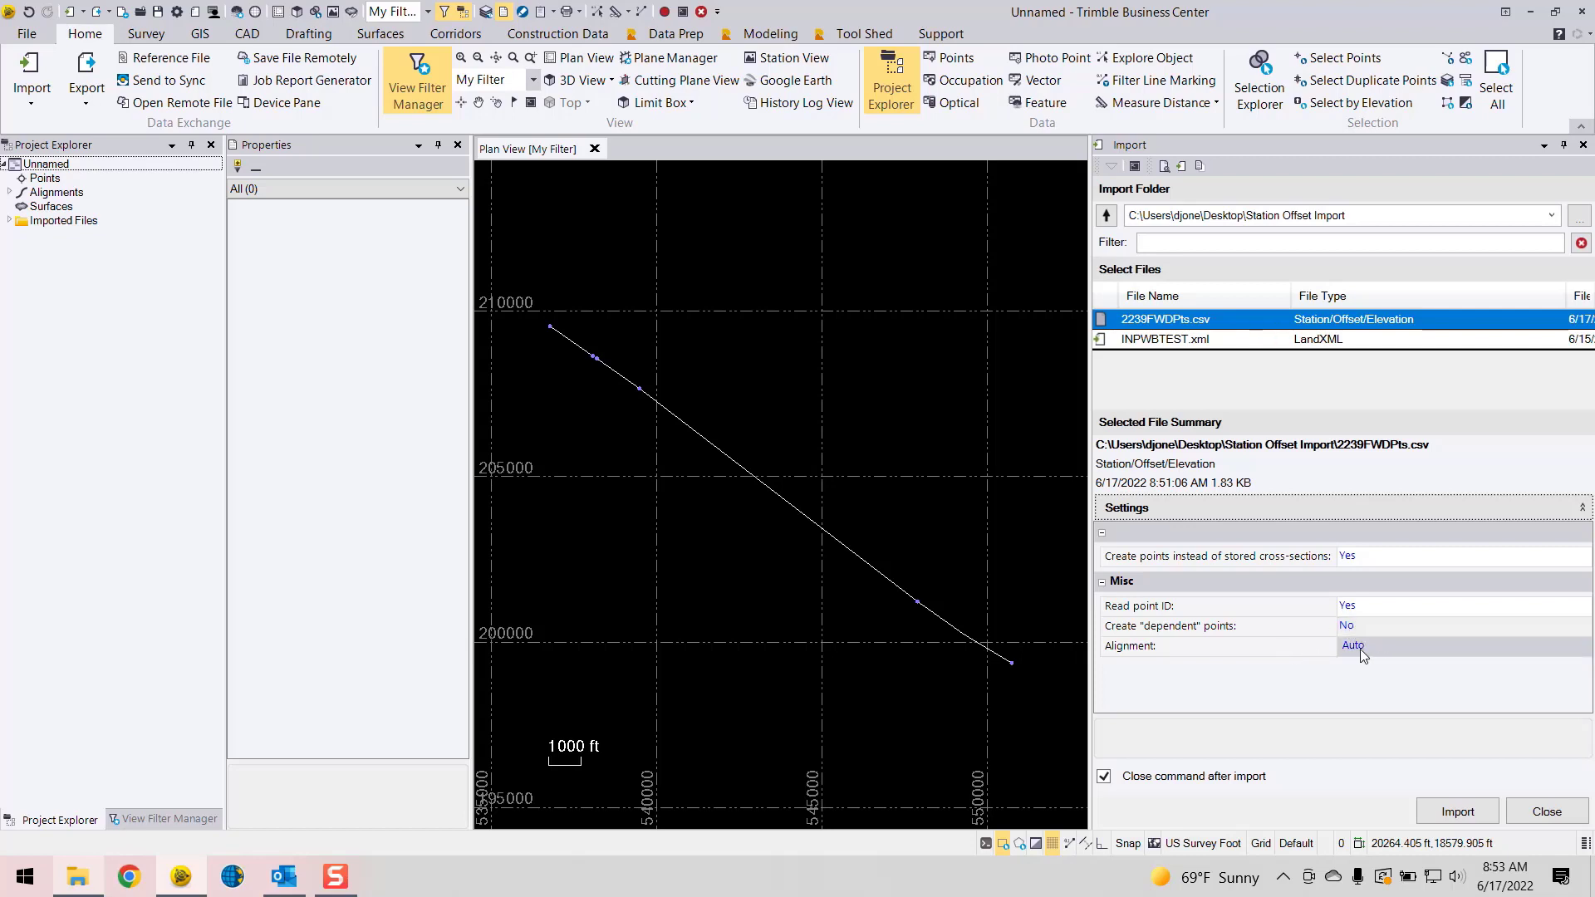
pyautogui.click(1359, 650)
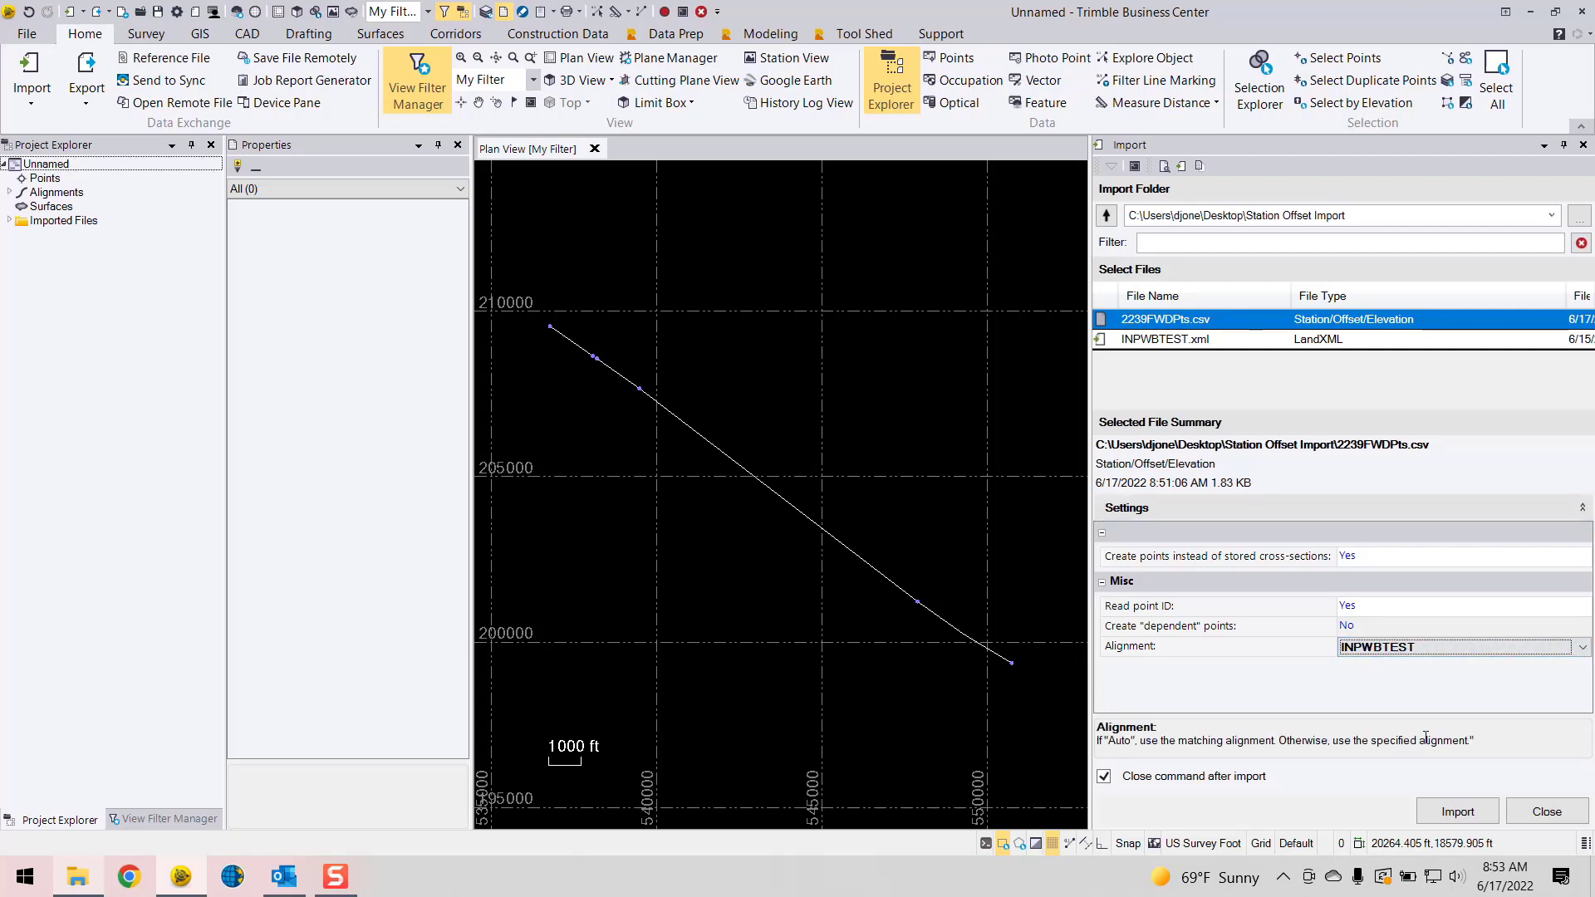
pyautogui.click(1465, 817)
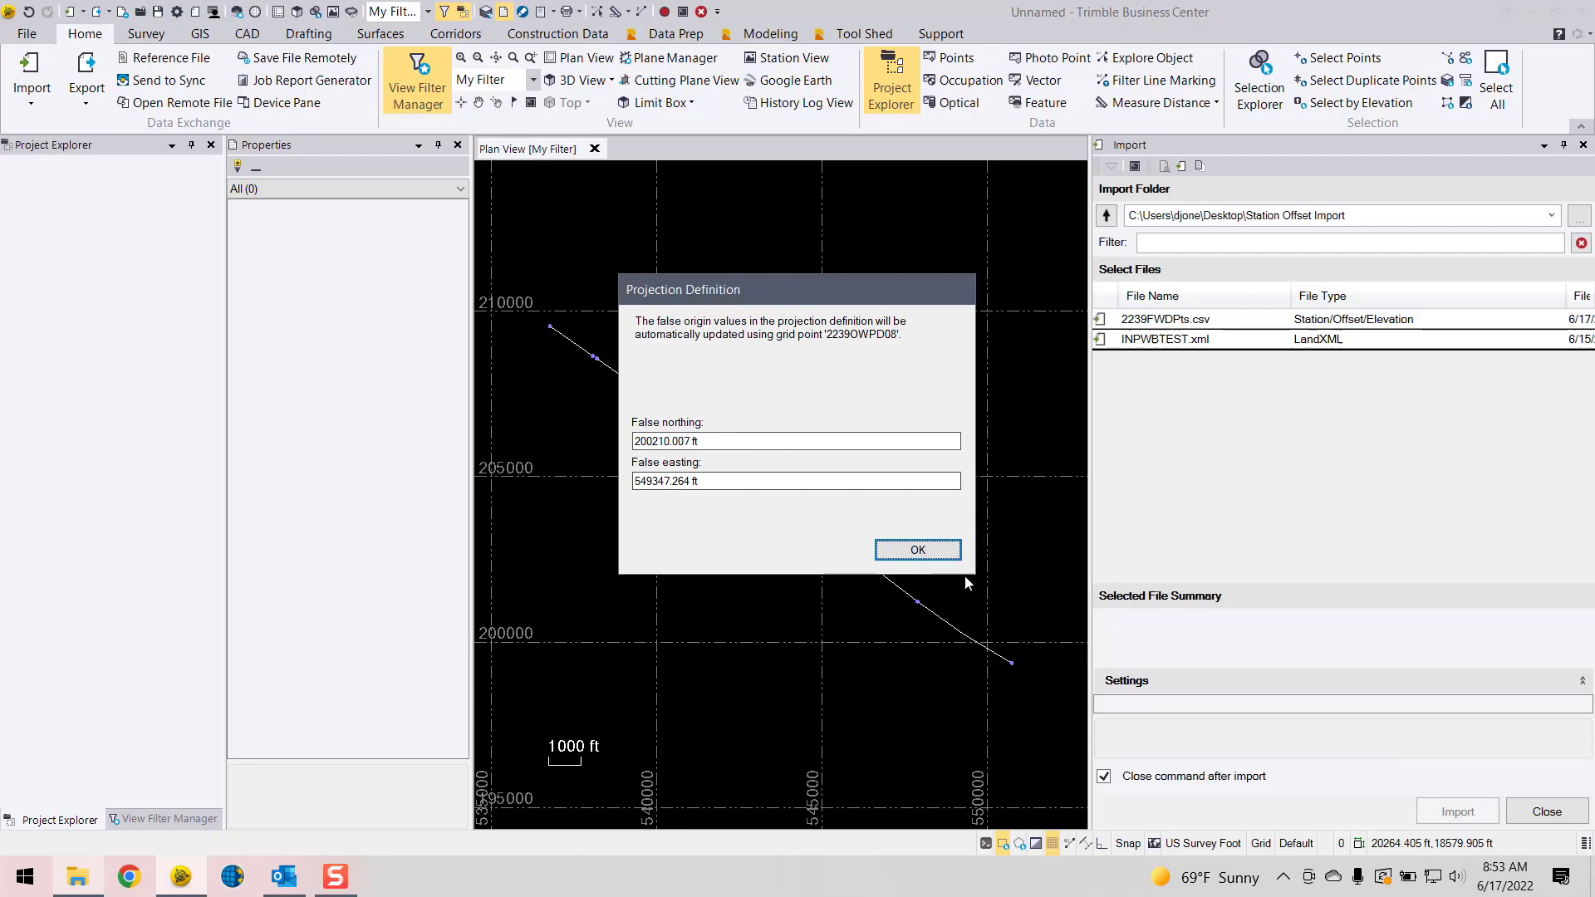
pyautogui.click(919, 552)
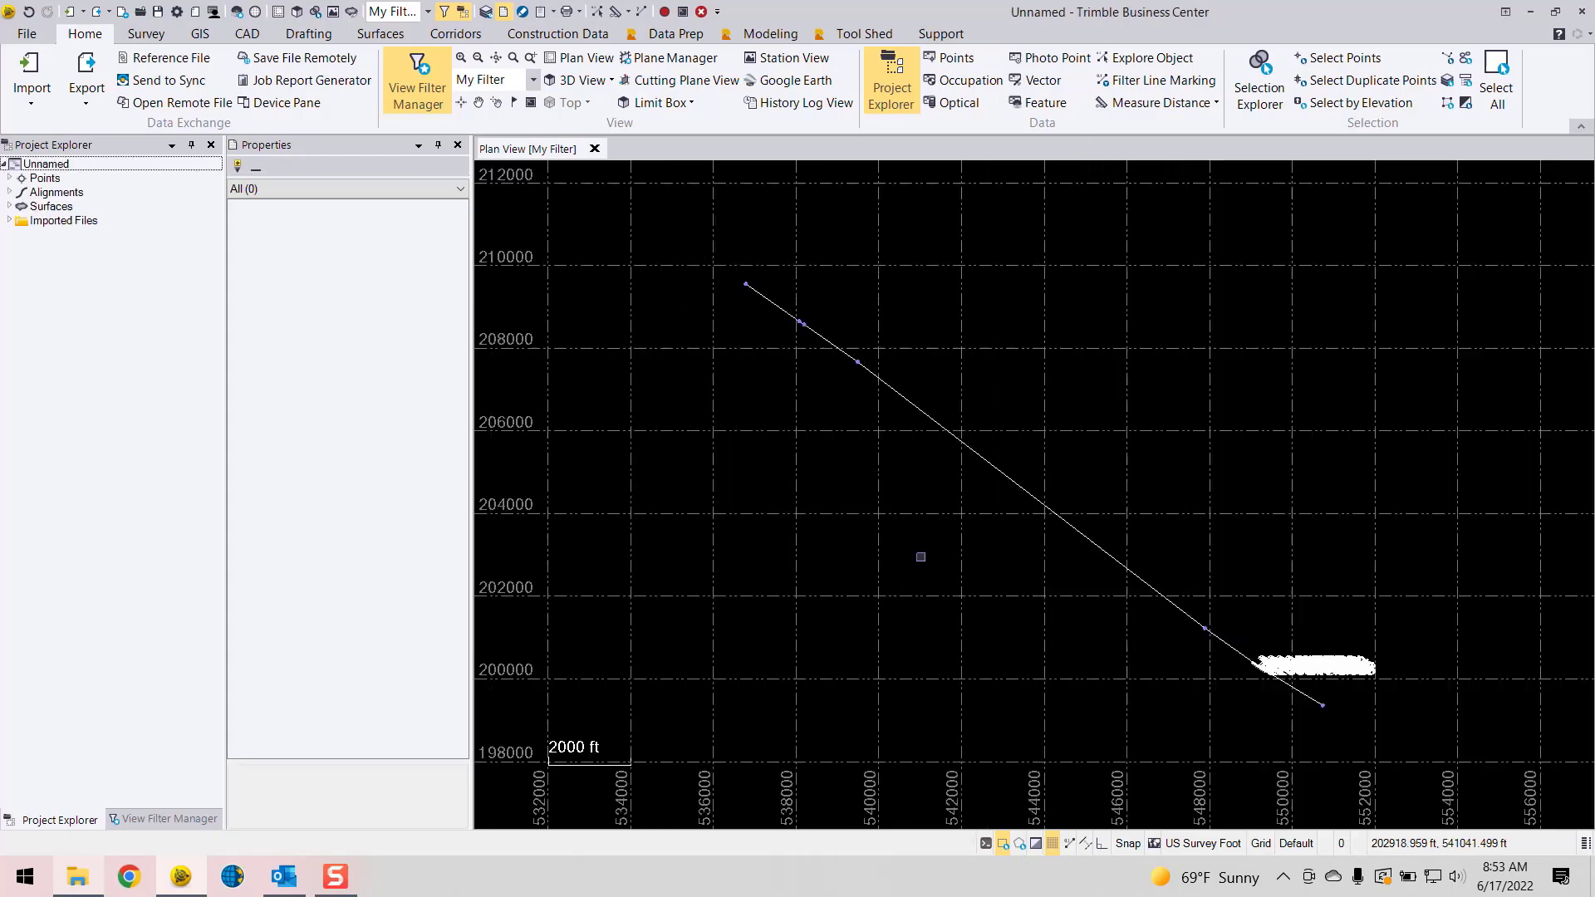
# Examine the imported points along the alignment and the properties of points 2239IWPP01 and 2239IWPD01
pyautogui.scroll(8, 1263, 668)
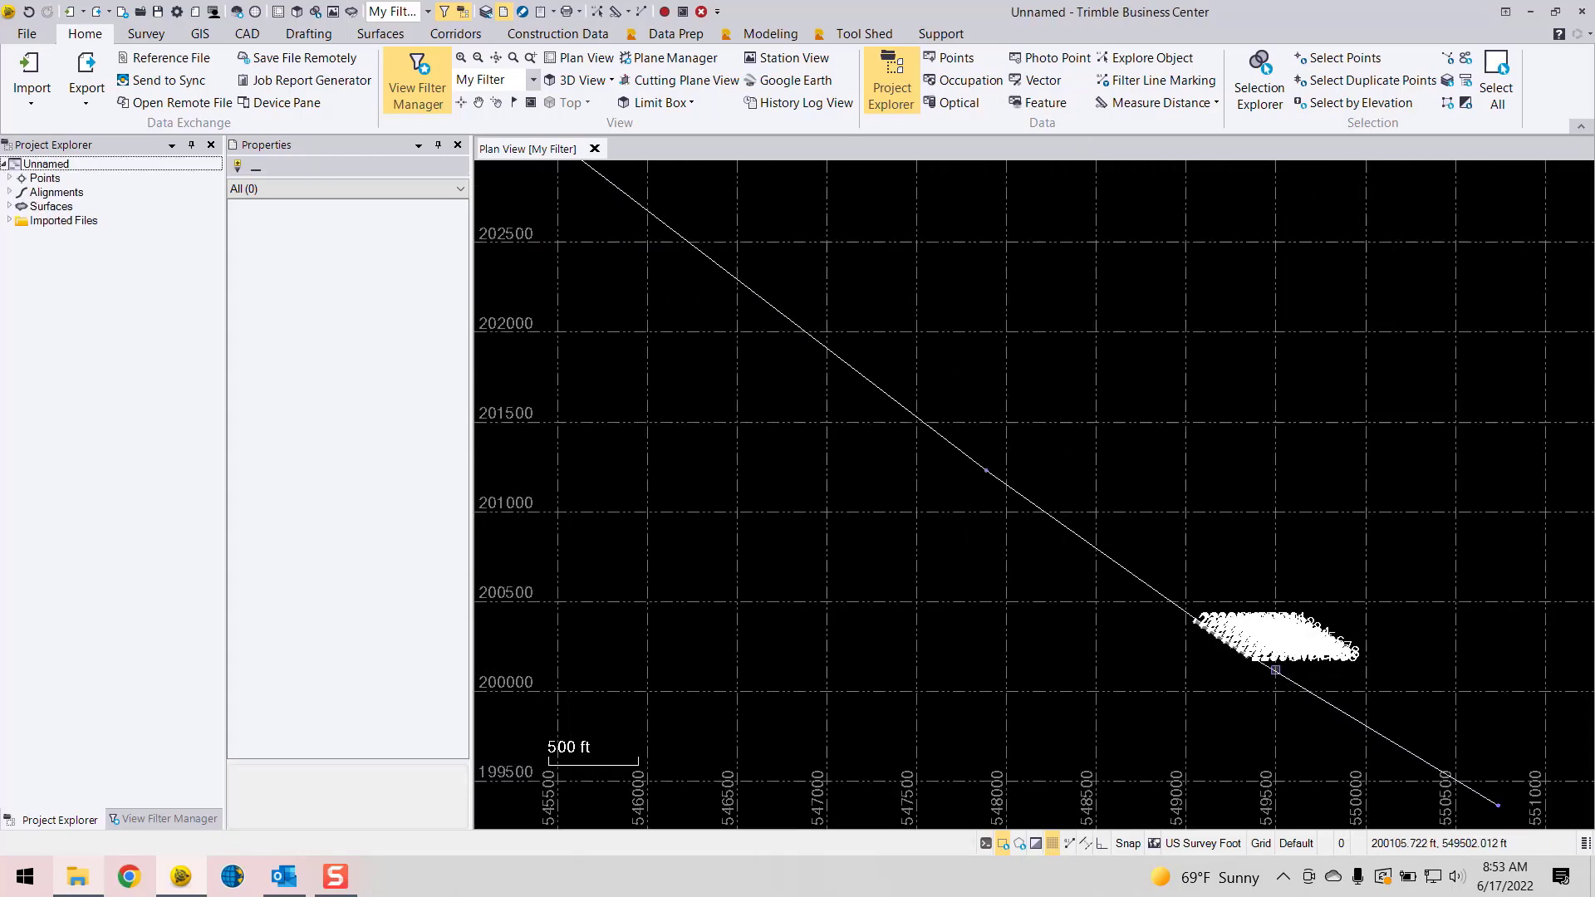
pyautogui.scroll(3, 1220, 645)
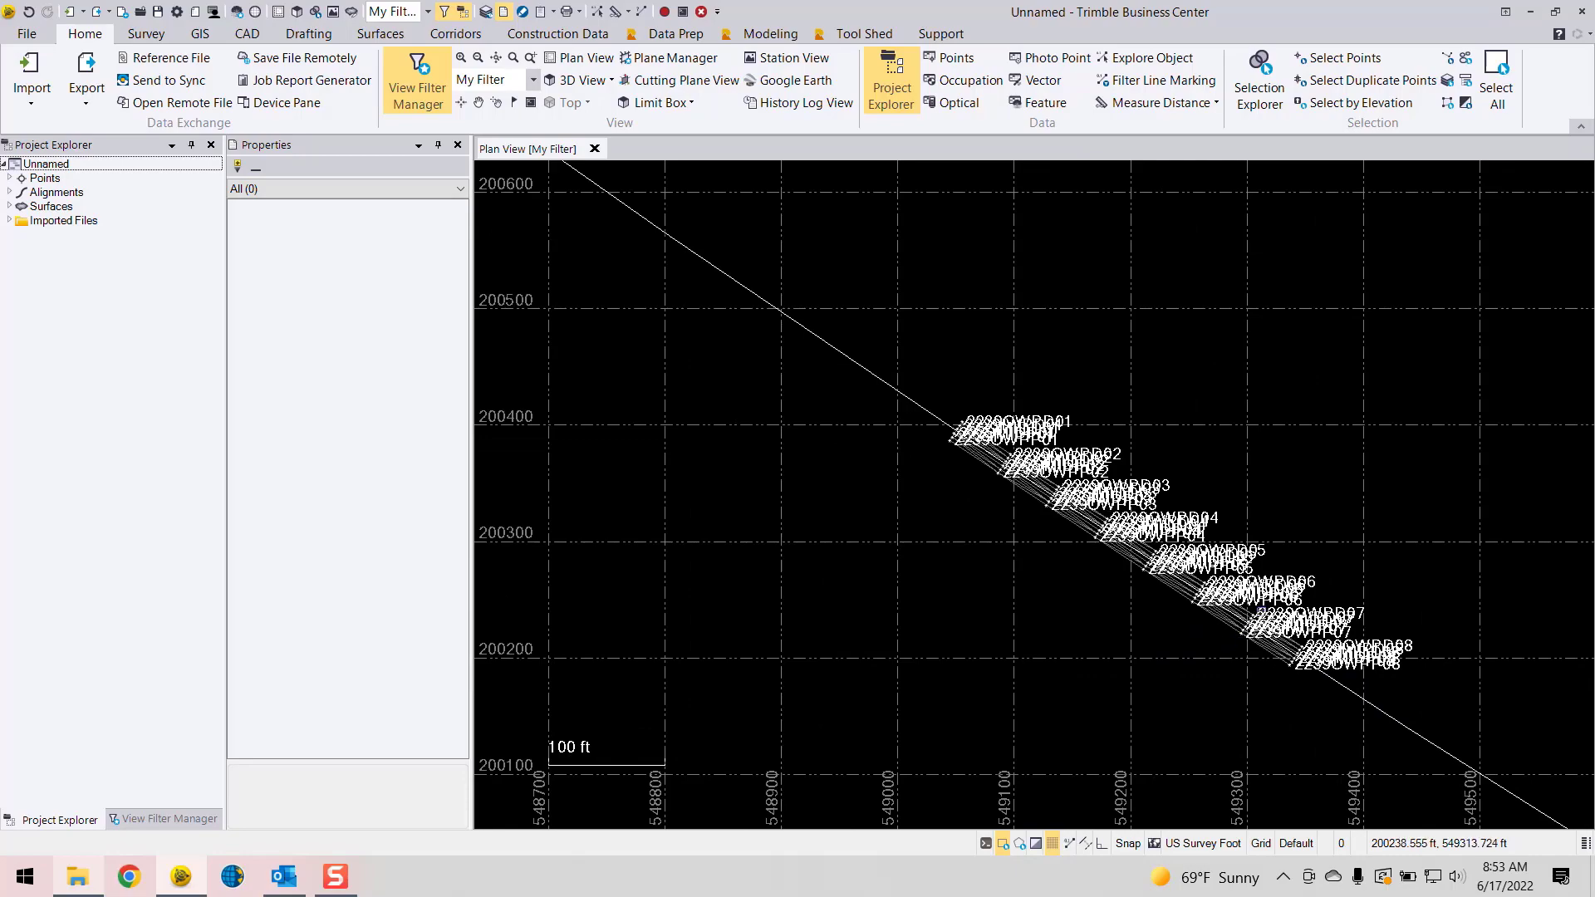
pyautogui.scroll(3, 1253, 604)
pyautogui.scroll(4, 1232, 621)
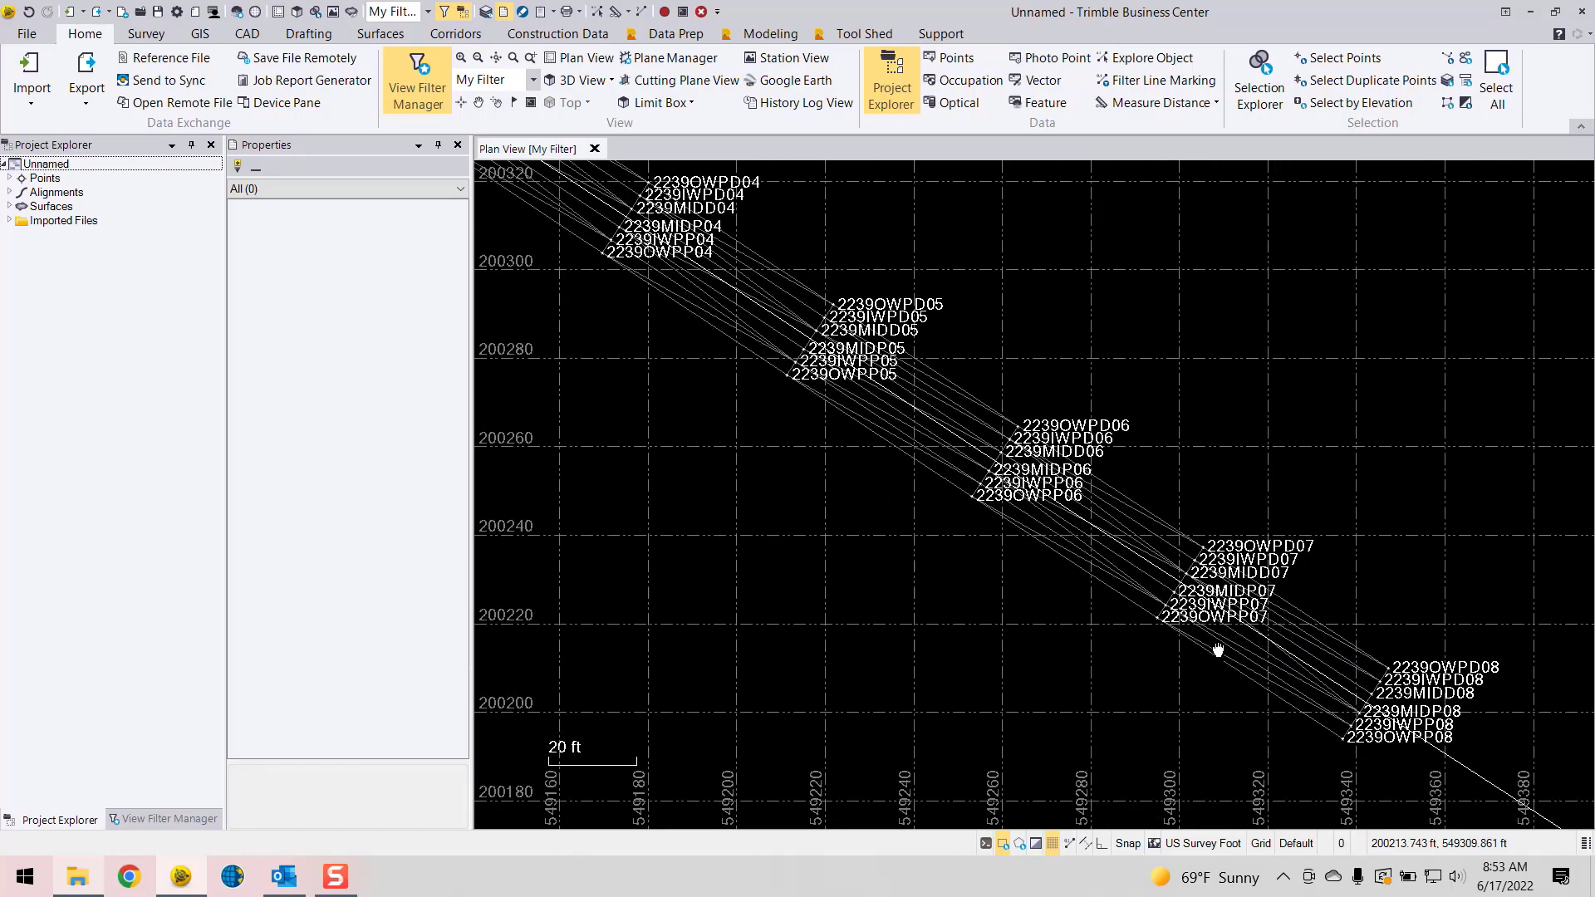
pyautogui.scroll(-1, 1199, 646)
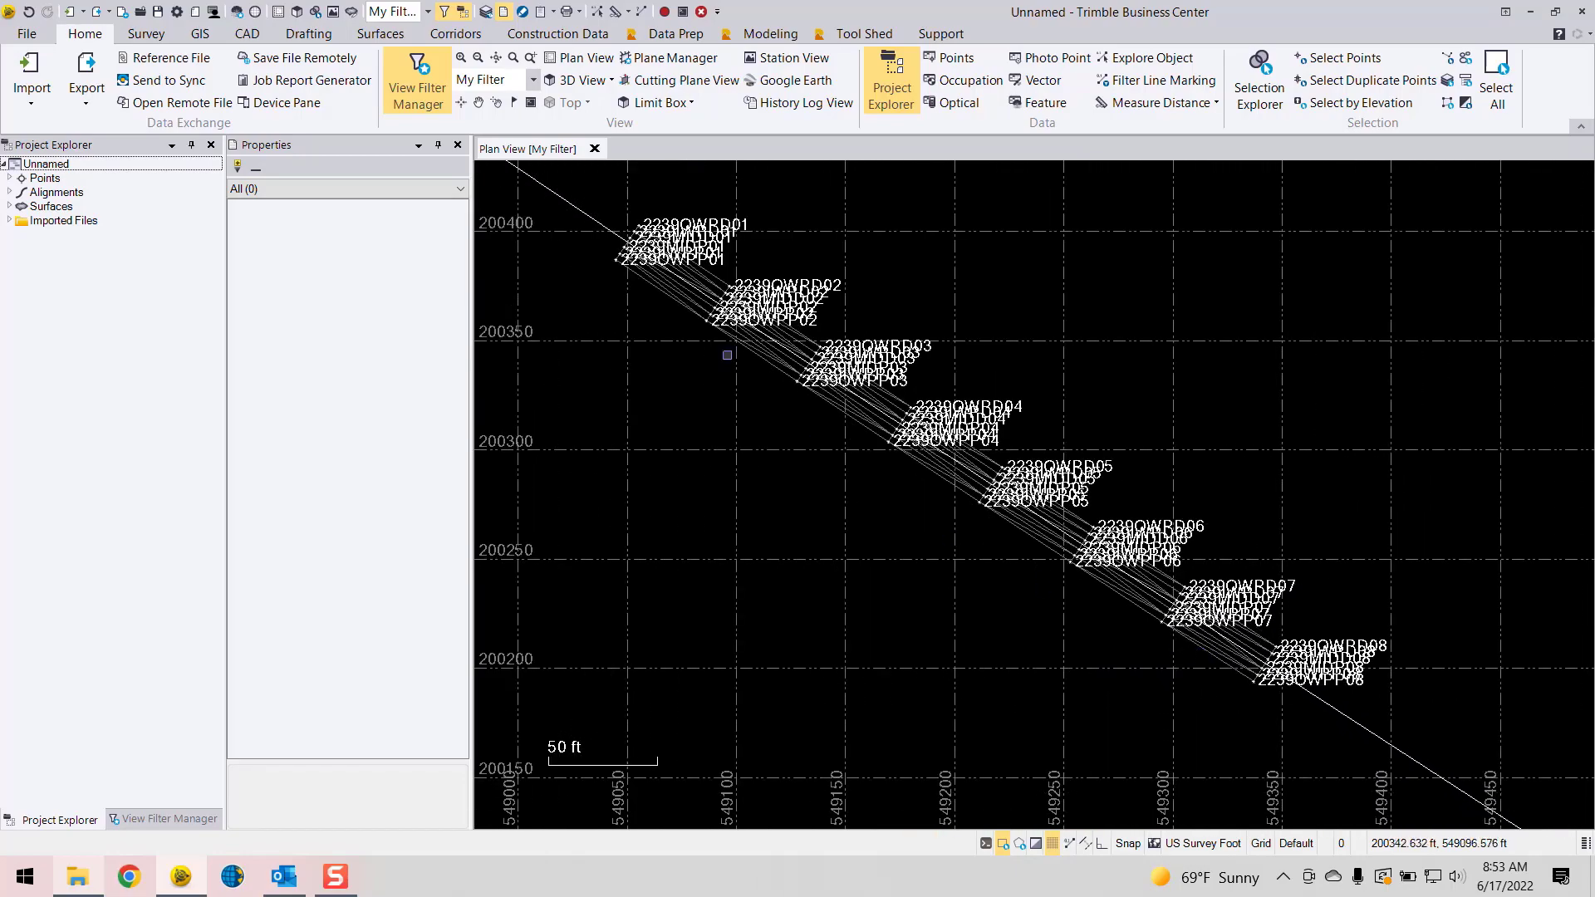
pyautogui.click(615, 259)
pyautogui.click(657, 267)
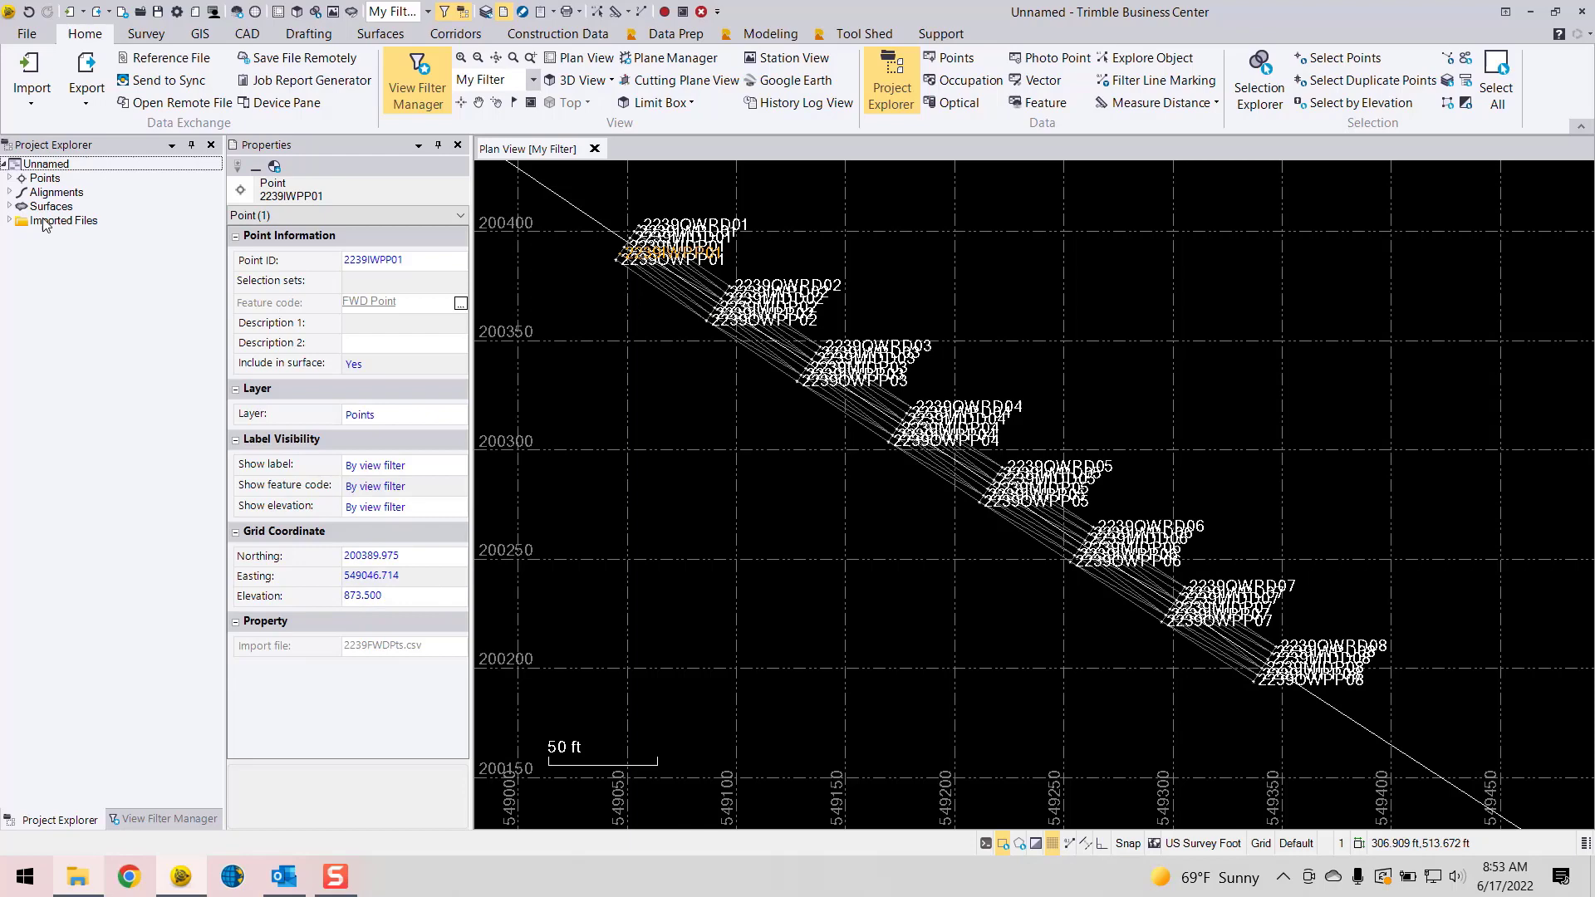
pyautogui.click(8, 179)
pyautogui.click(100, 194)
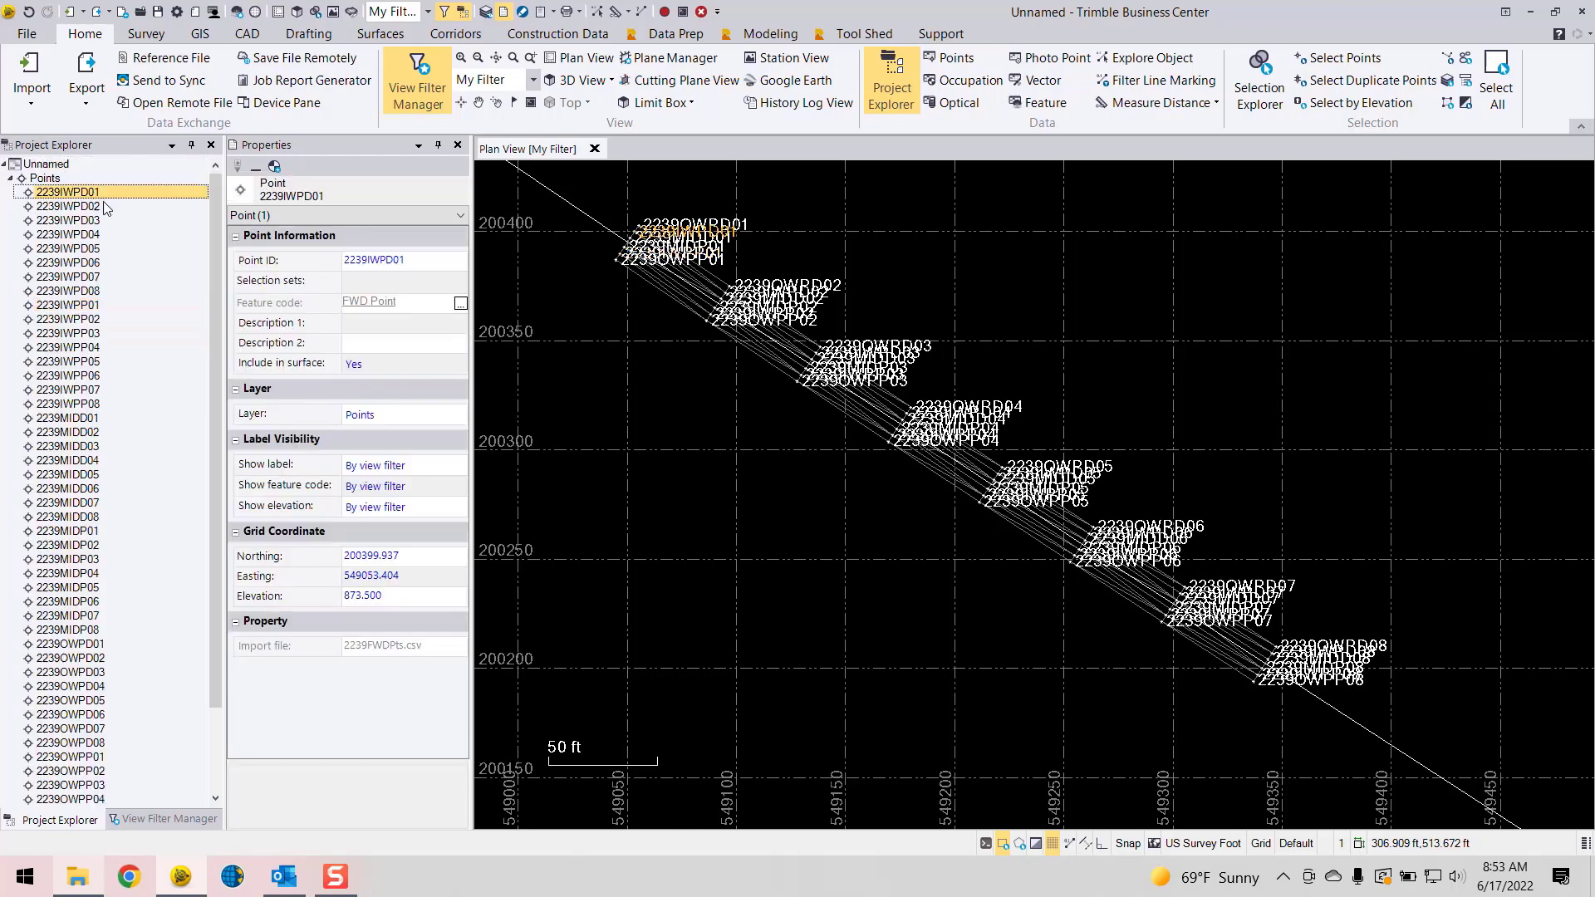